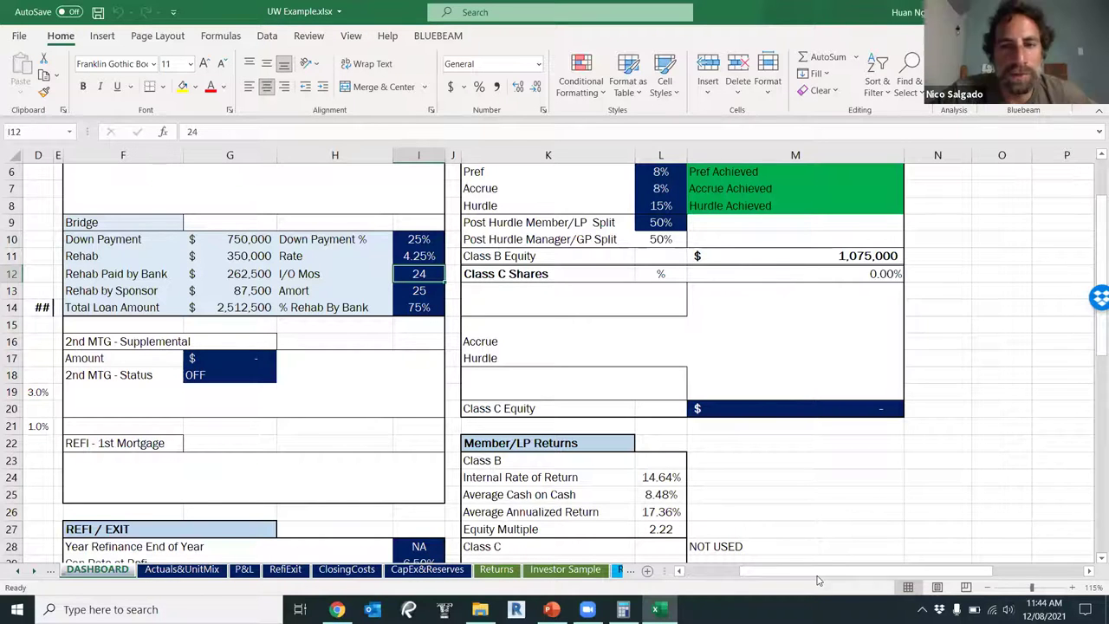
- Review the dashboard's asset and debt sections, switch to The Analyzer slide in PowerPoint, and return to the Excel workbook
scroll(236, 395, up, 2)
scroll(236, 395, left, 2)
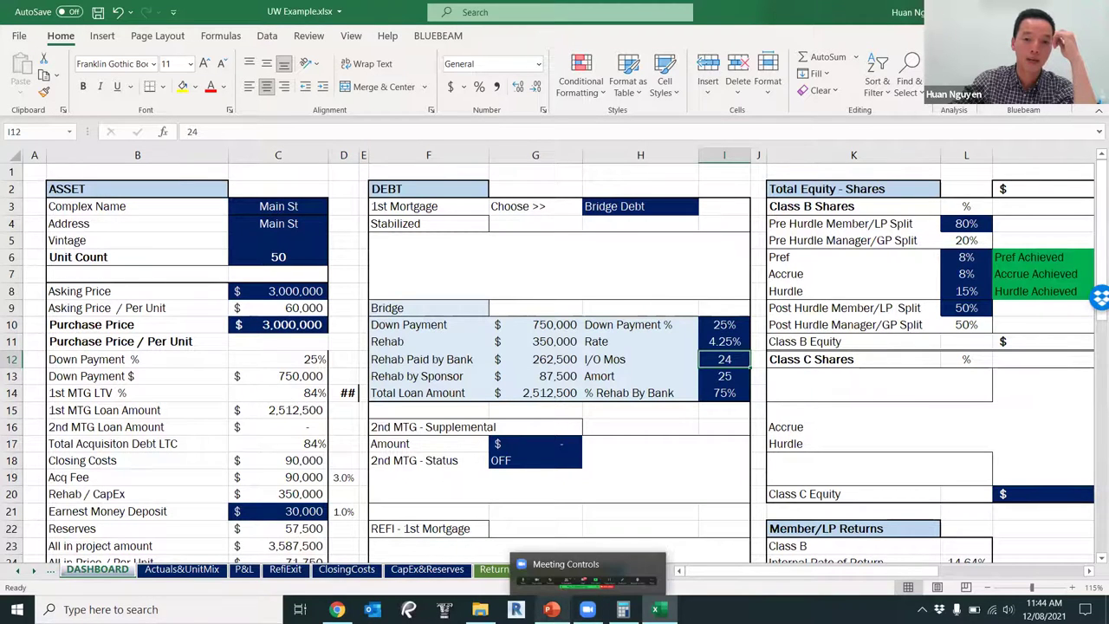
key(alt+Tab)
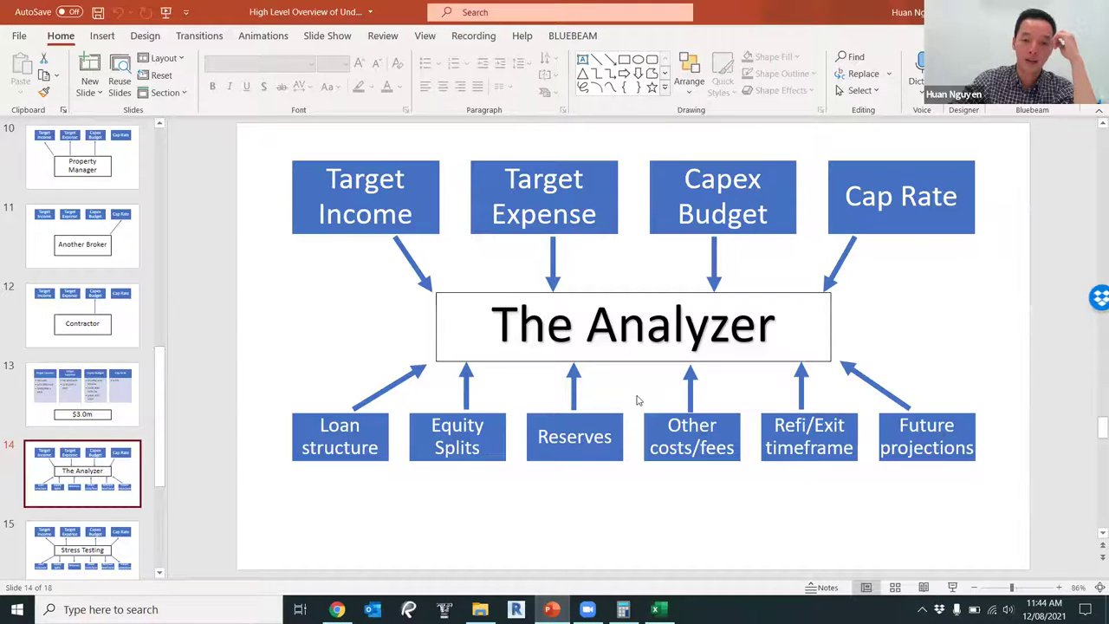
key(alt+Tab)
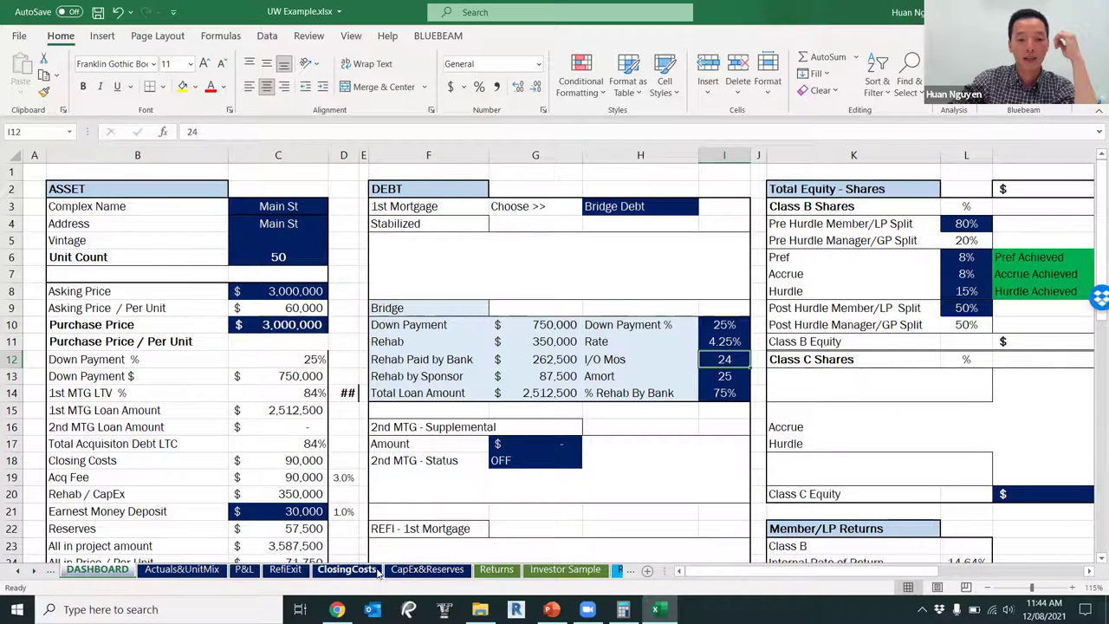
- Look over the Actuals&UnitMix sheet and examine the Year 2 total net income on the P&L sheet
click(184, 570)
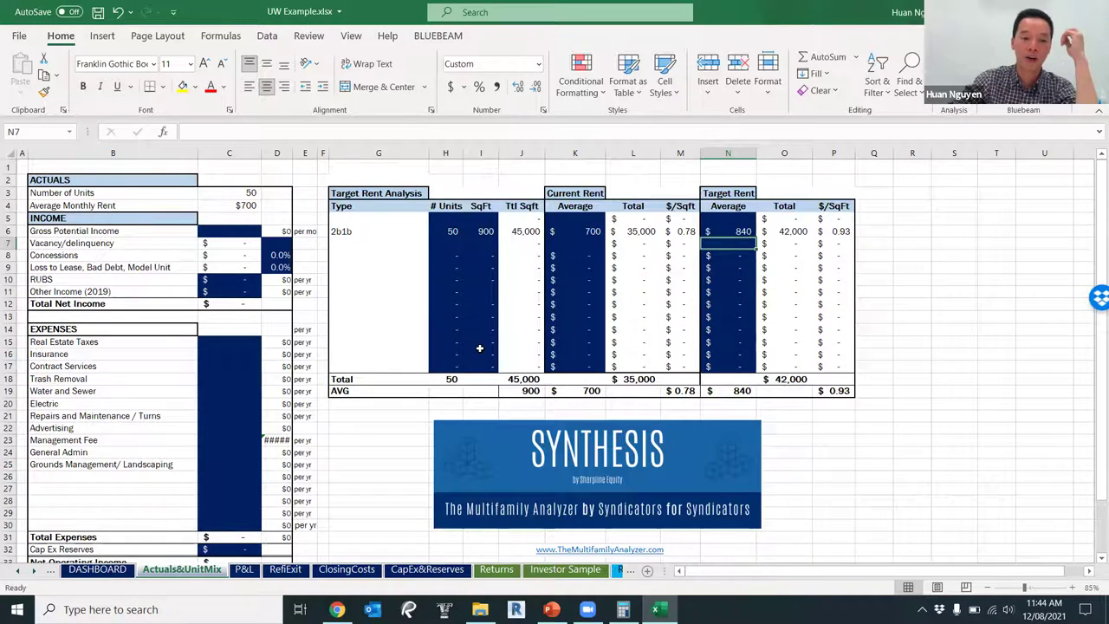
key(ctrl+Page_Down)
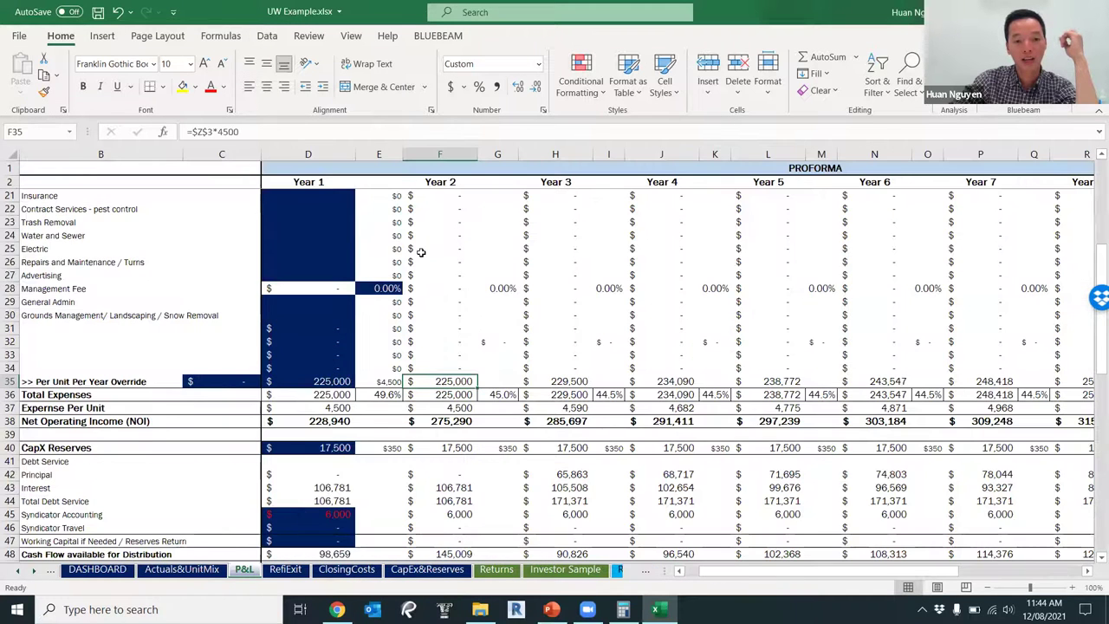
scroll(438, 277, up, 6)
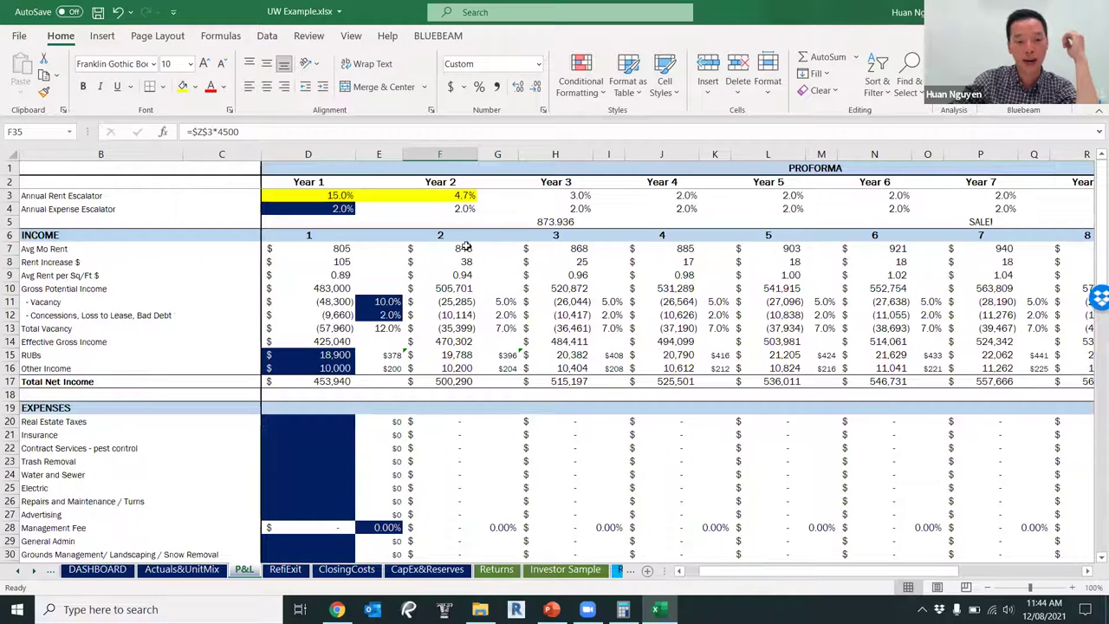
click(451, 381)
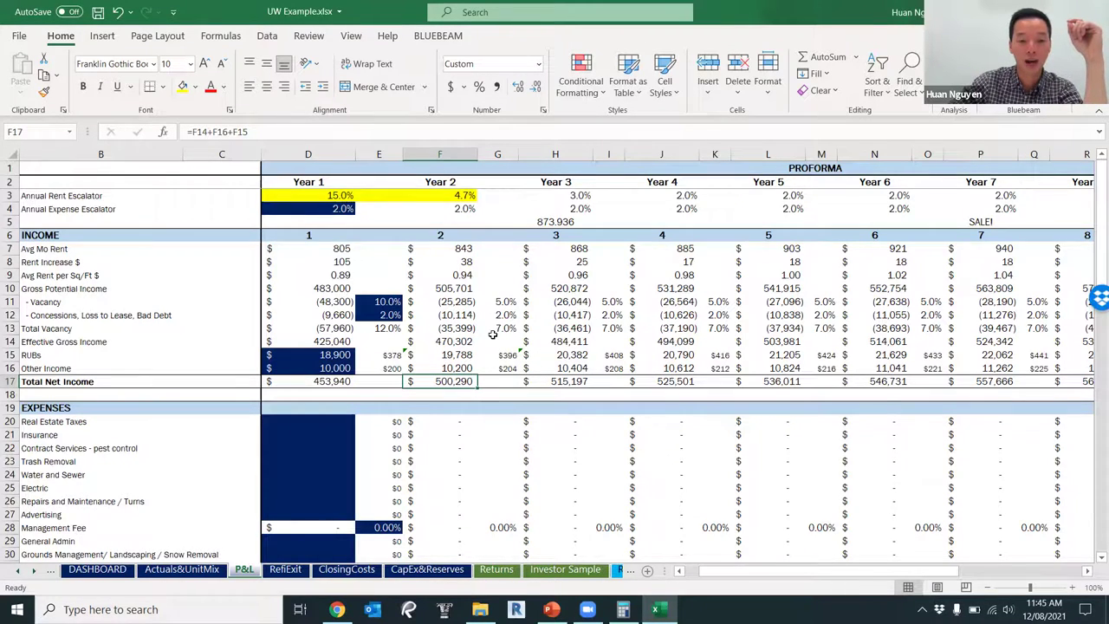
- Examine the Year 2 total expenses and net operating income on the P&L sheet
scroll(492, 334, down, 2)
scroll(493, 334, down, 6)
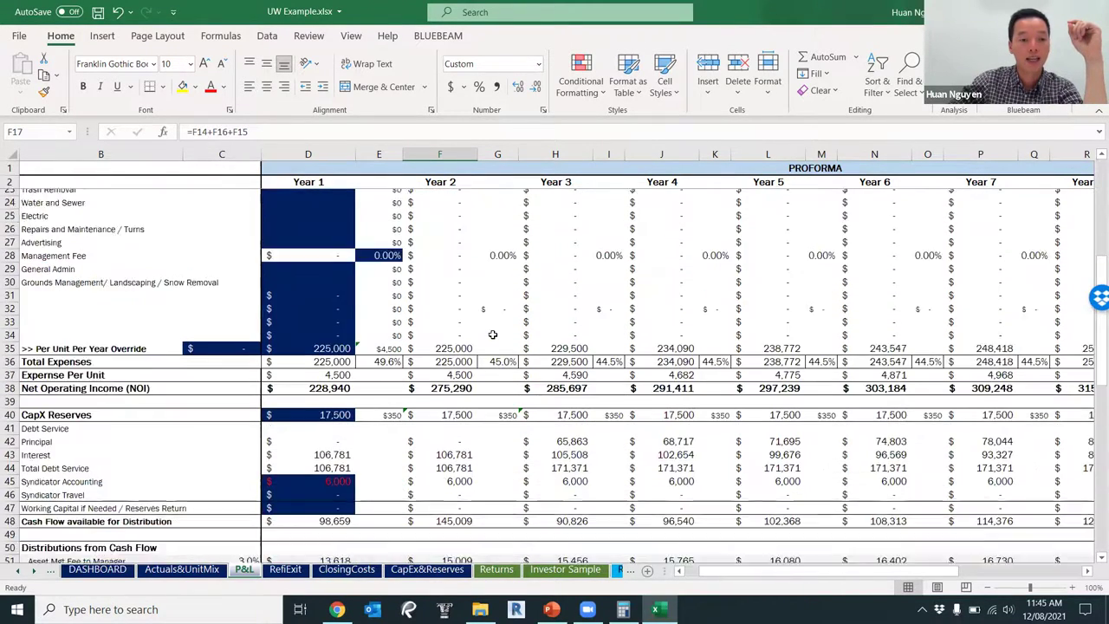
click(445, 315)
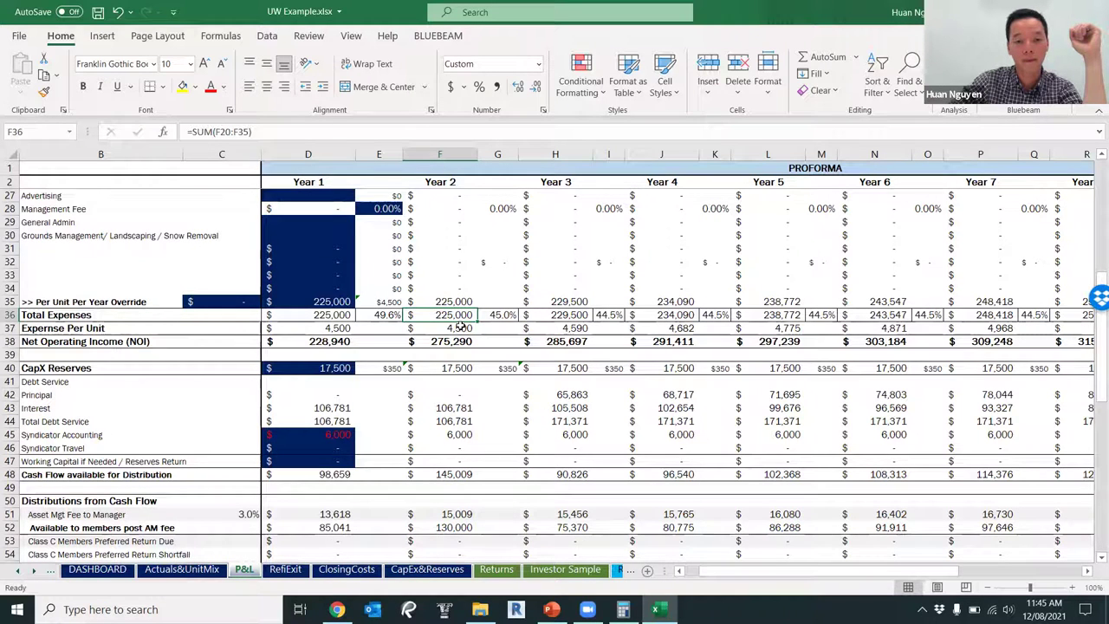
click(449, 344)
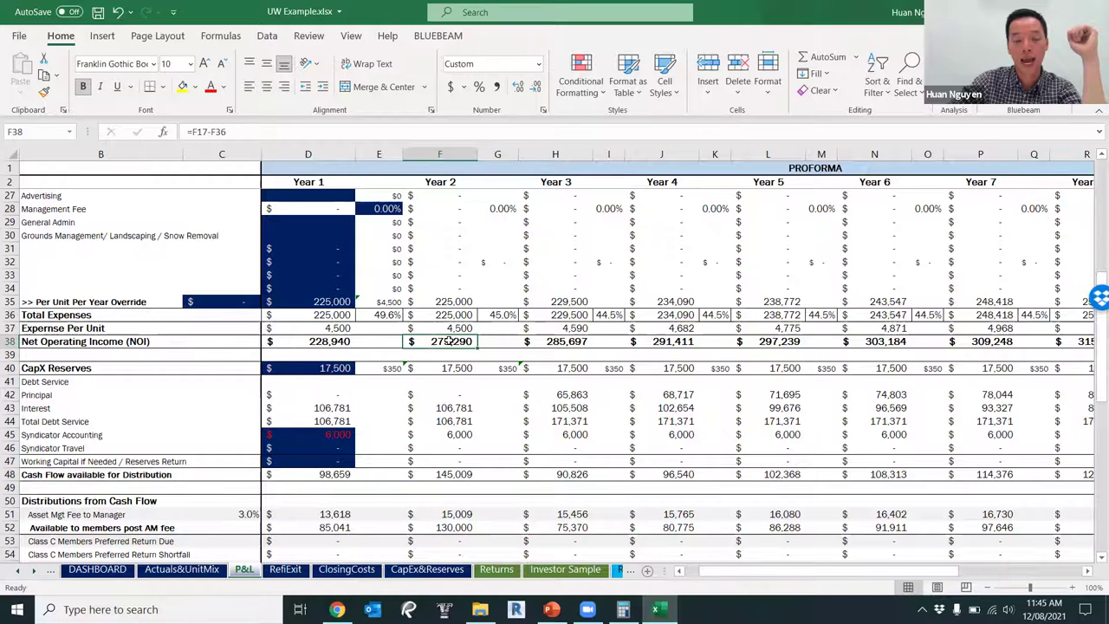
scroll(454, 338, down, 2)
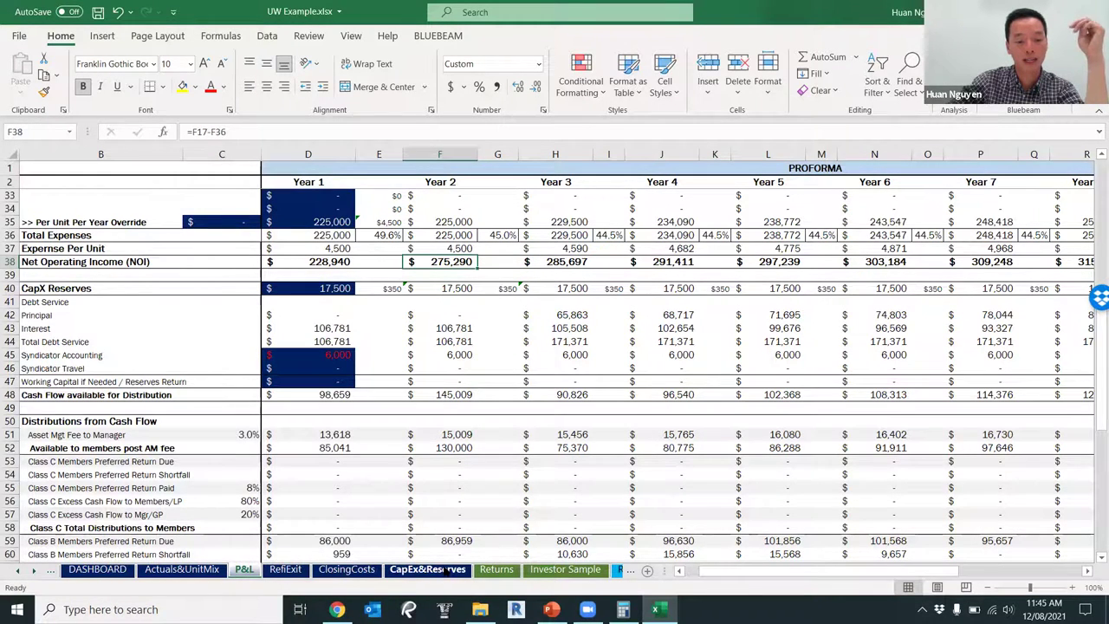
- Examine the lender-funded rehab total and the reserves on the CapEx&Reserves sheet
click(444, 574)
scroll(289, 286, down, 4)
scroll(358, 302, up, 4)
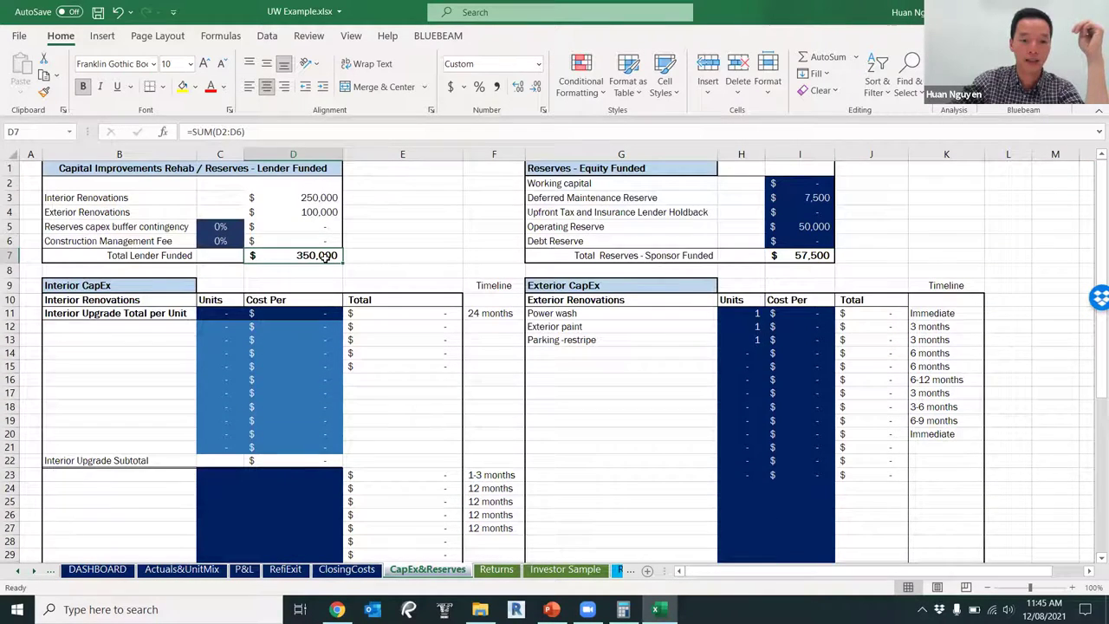
- Go back to the DASHBOARD sheet and examine the cap rate at refi in the REFI / EXIT section
click(102, 571)
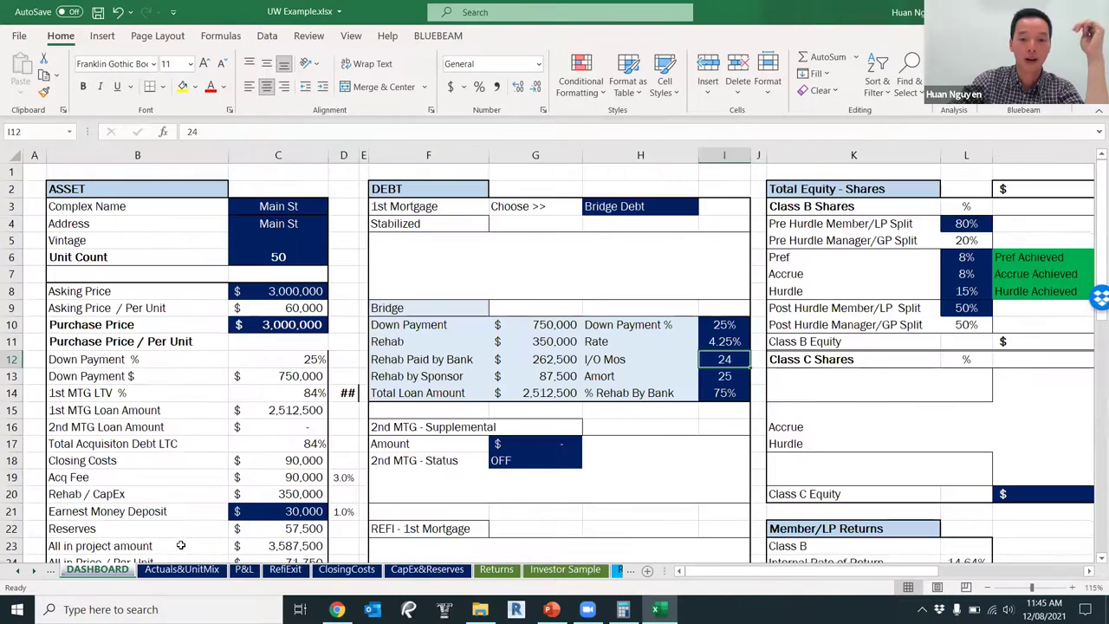
scroll(681, 367, down, 8)
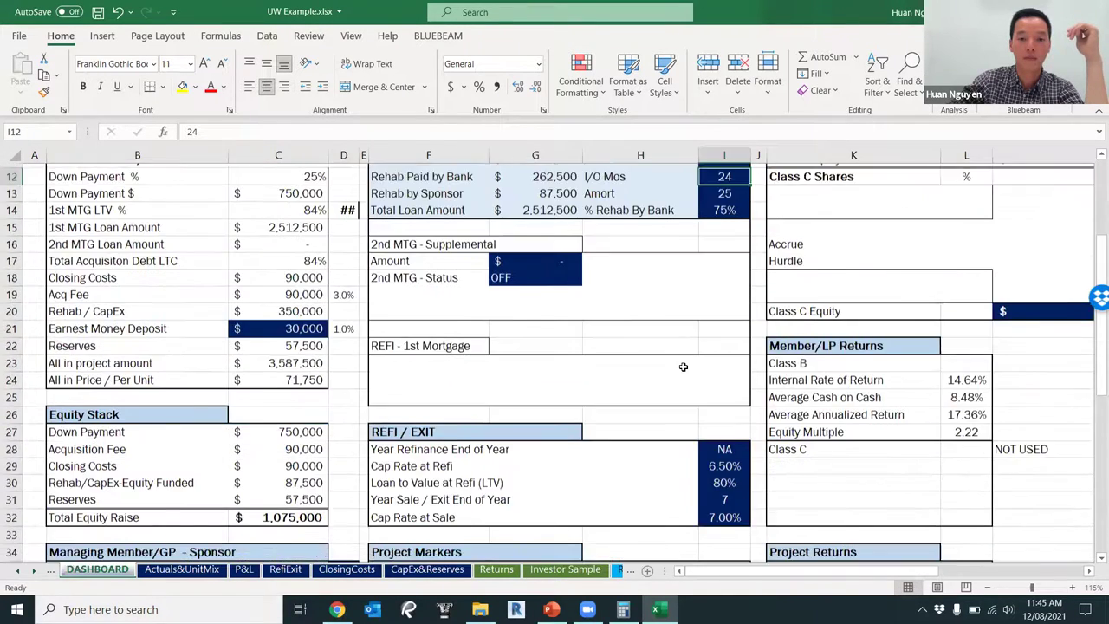
scroll(716, 331, down, 1)
click(724, 240)
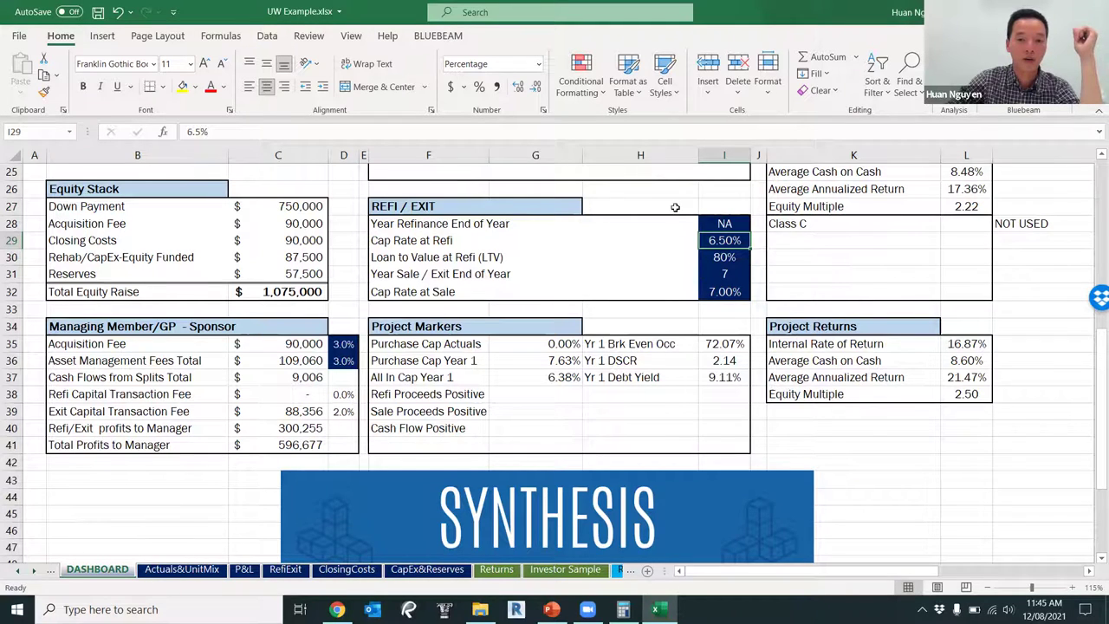
- Review the dashboard's equity stack, sponsor fees, project markers and project returns, ending back at the asset and debt inputs
scroll(678, 273, up, 6)
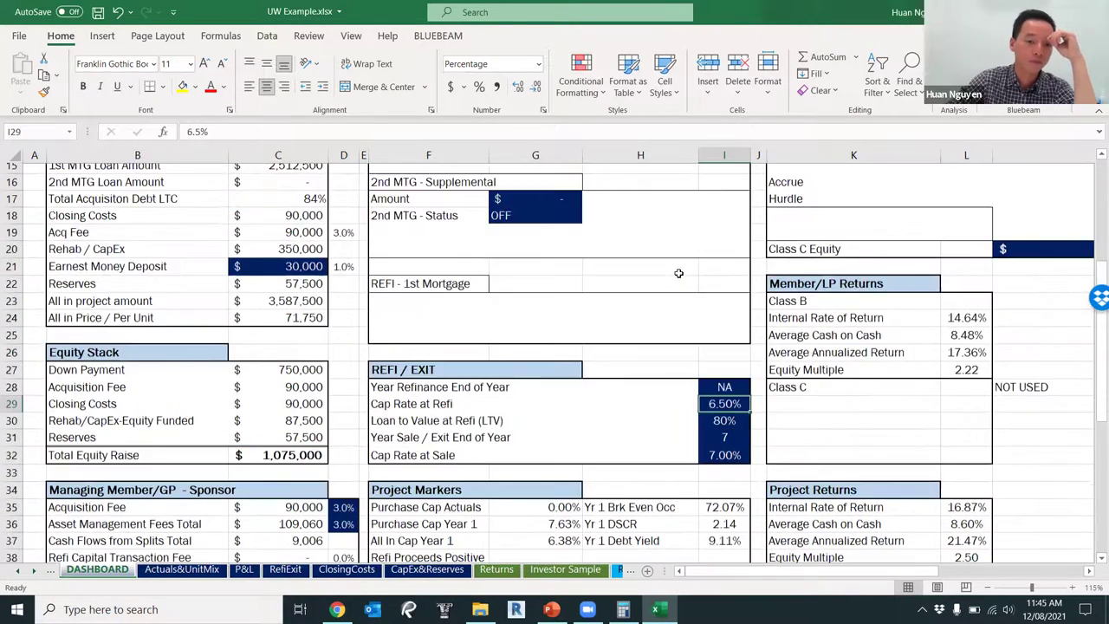
scroll(678, 273, down, 8)
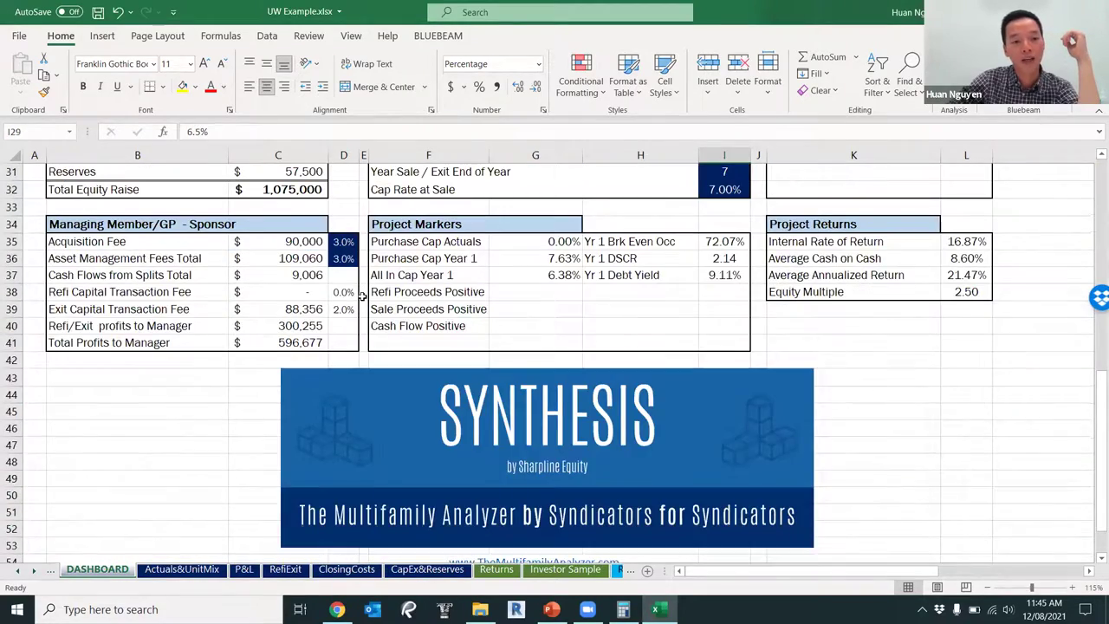
scroll(363, 297, up, 6)
scroll(825, 362, up, 4)
scroll(825, 362, down, 10)
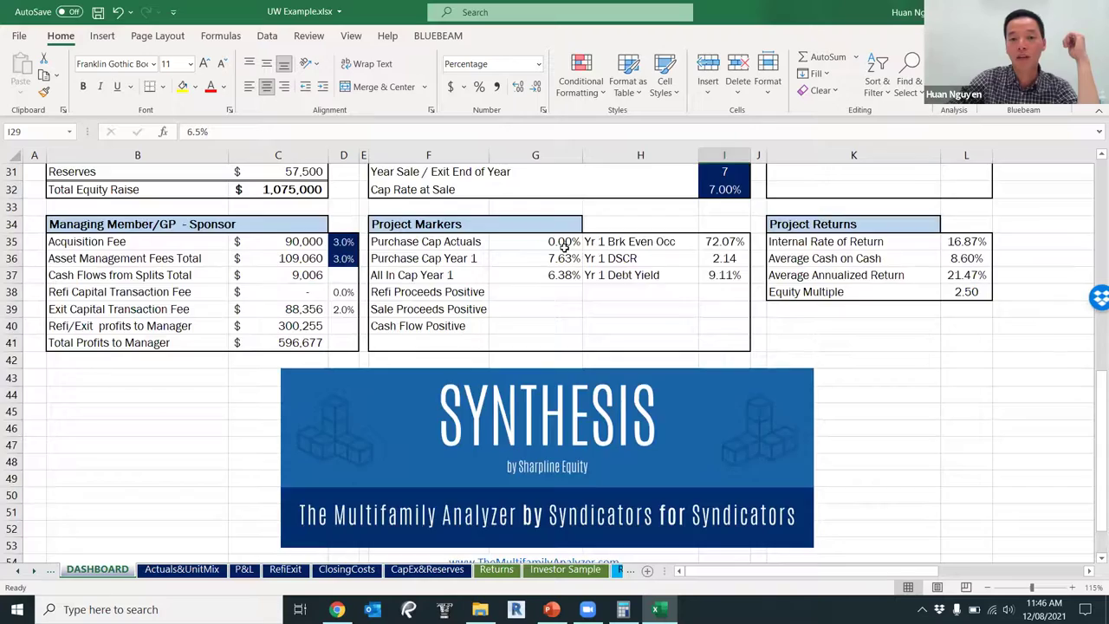
scroll(564, 248, up, 6)
scroll(563, 248, up, 4)
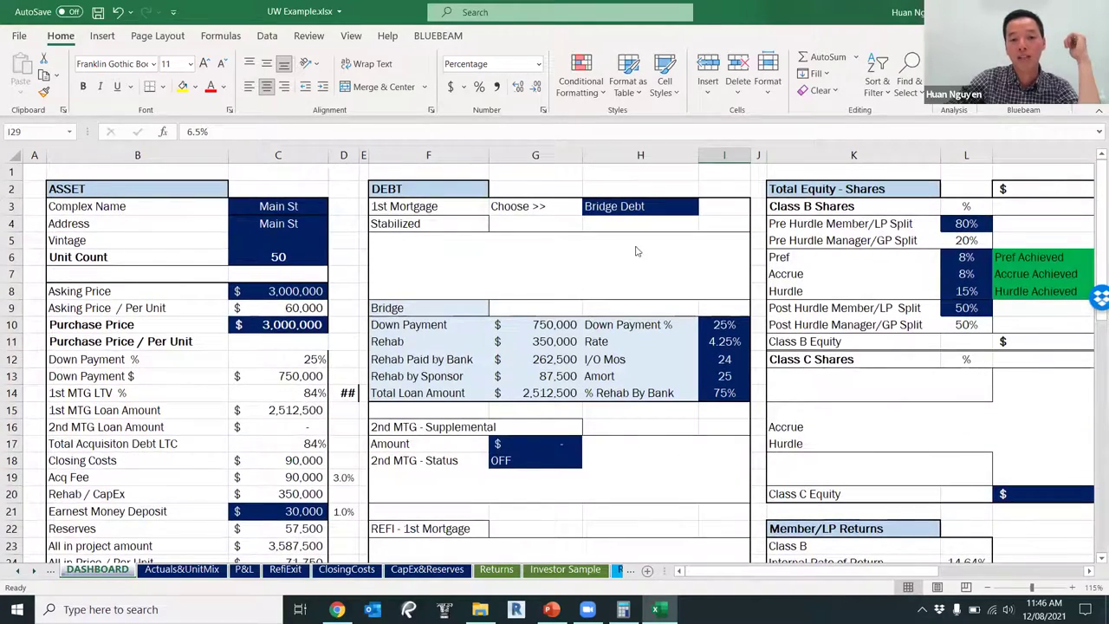
- Consult The Analyzer slide in PowerPoint, and examine the bridge loan's down payment, rate and % Rehab By Bank in the Excel dashboard
key(alt+Tab)
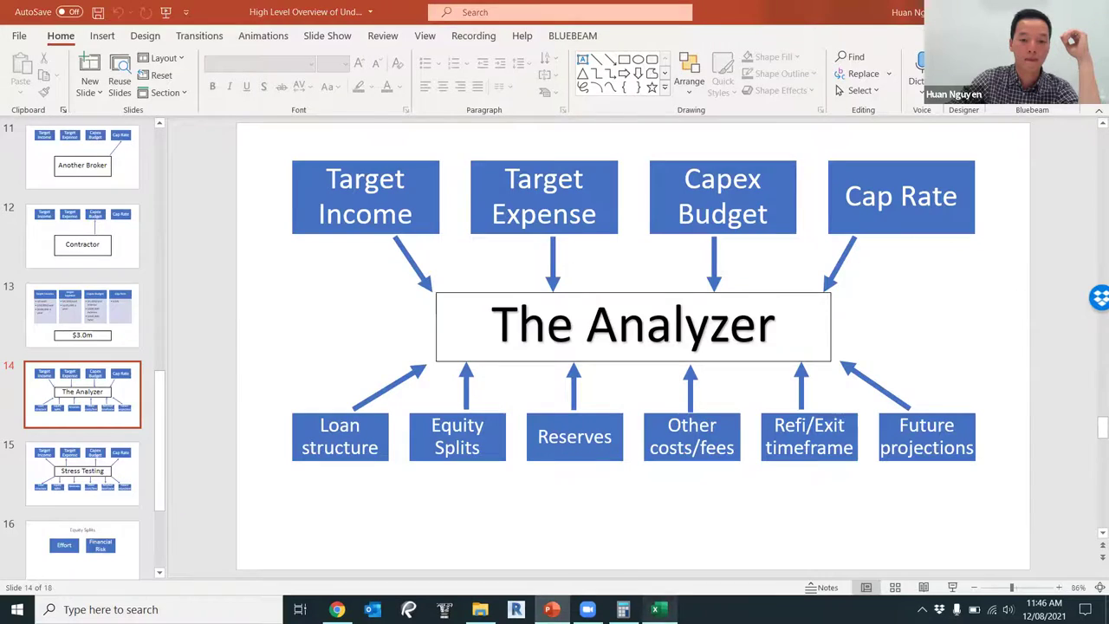
click(657, 606)
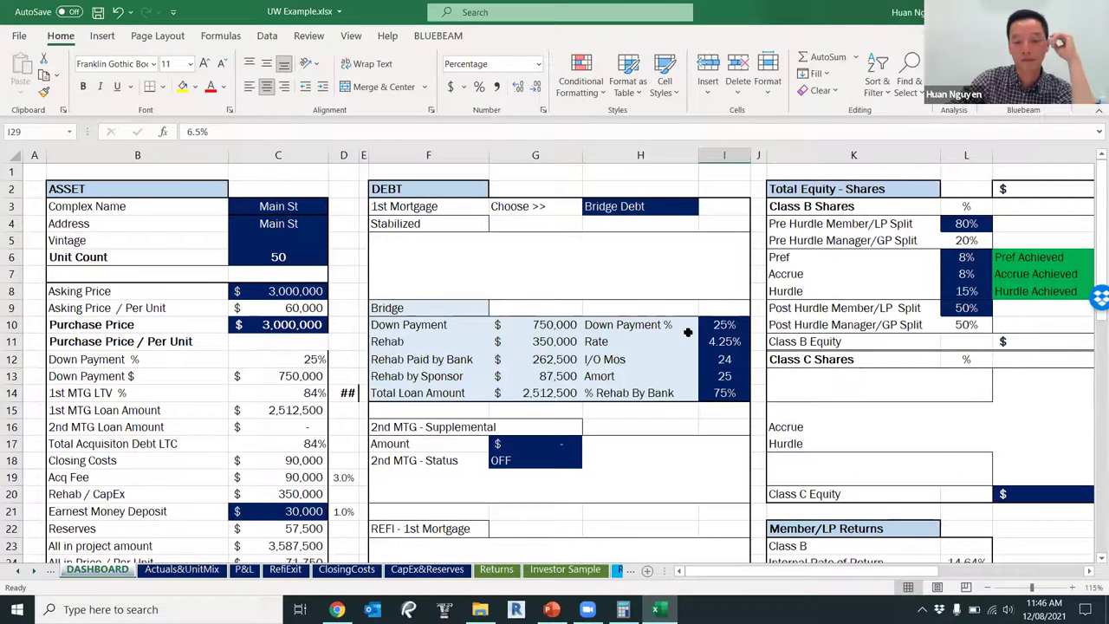
scroll(682, 331, down, 5)
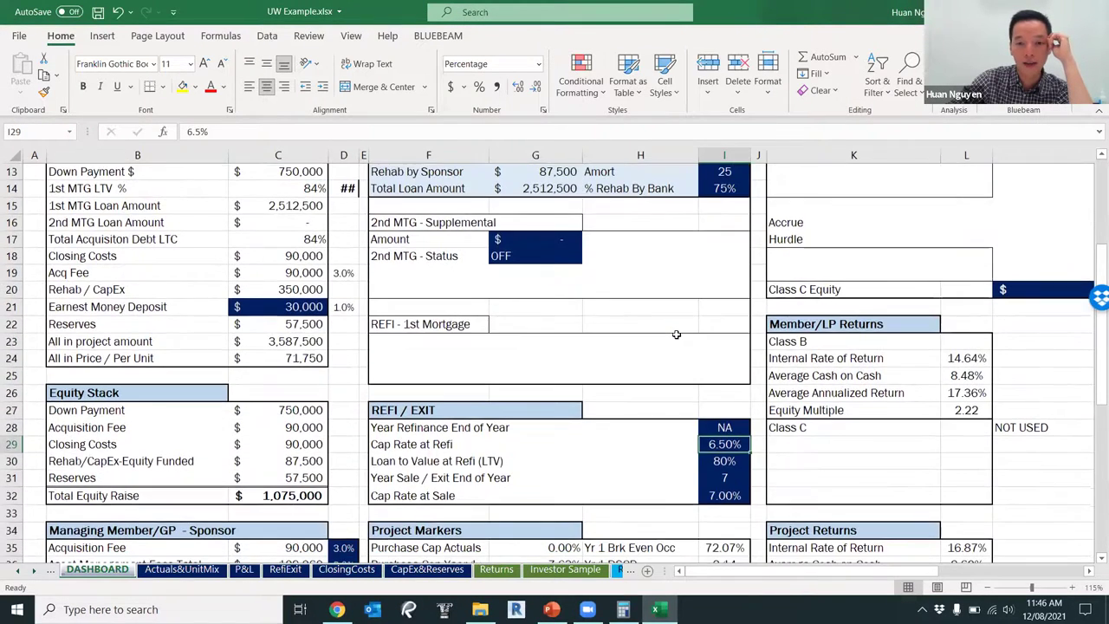
scroll(676, 335, up, 5)
click(724, 325)
click(725, 343)
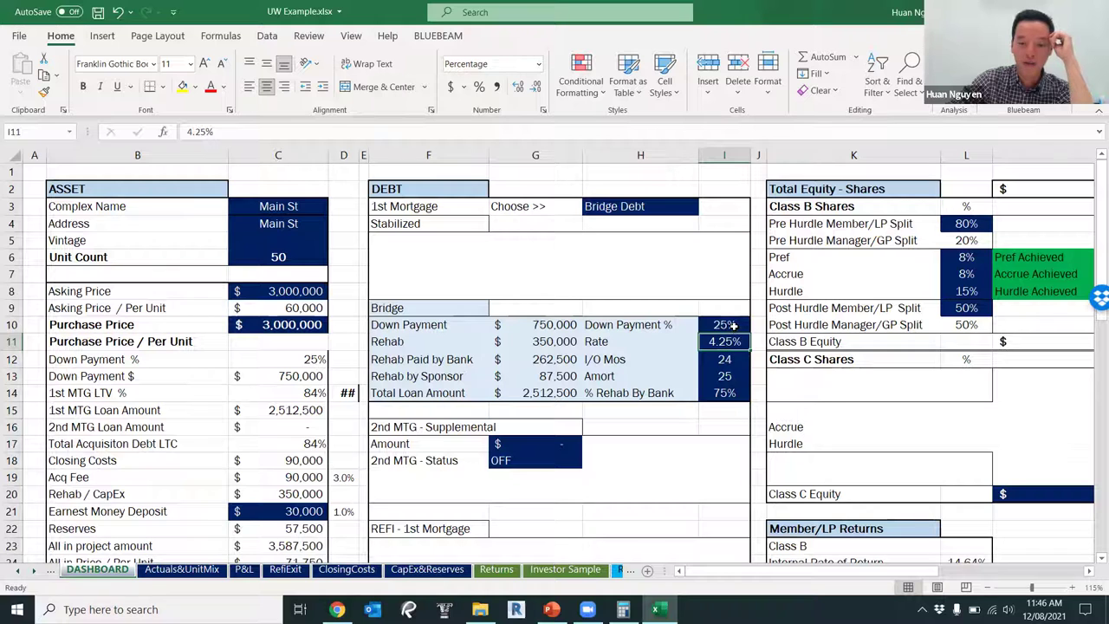
click(734, 393)
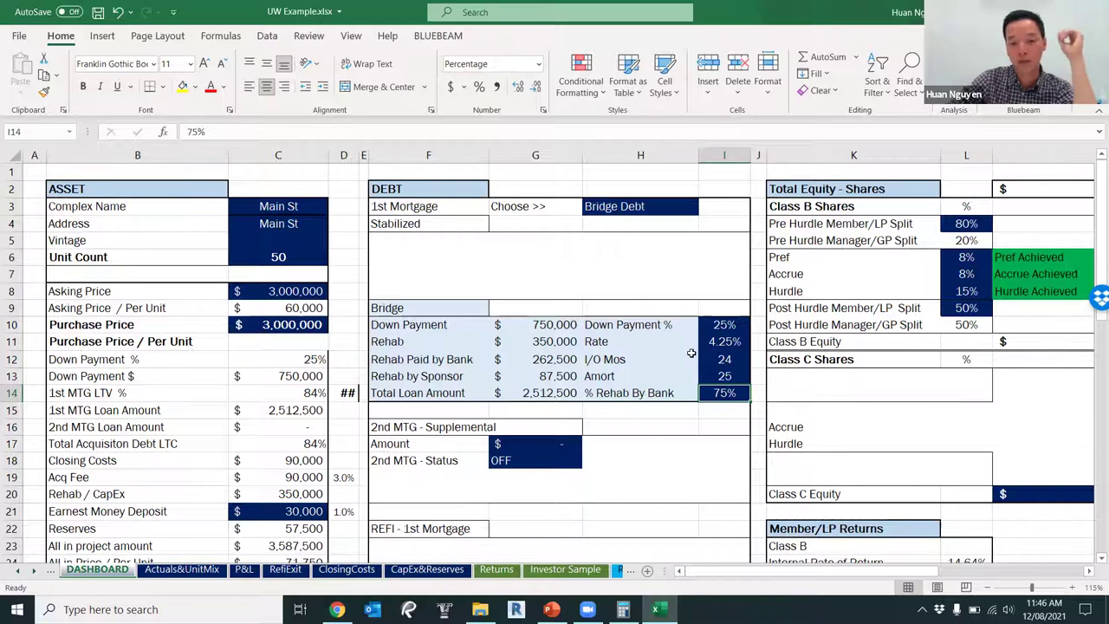
- Examine the internal rate of return under Project Returns and the Member/LP Returns on the dashboard
scroll(690, 351, down, 6)
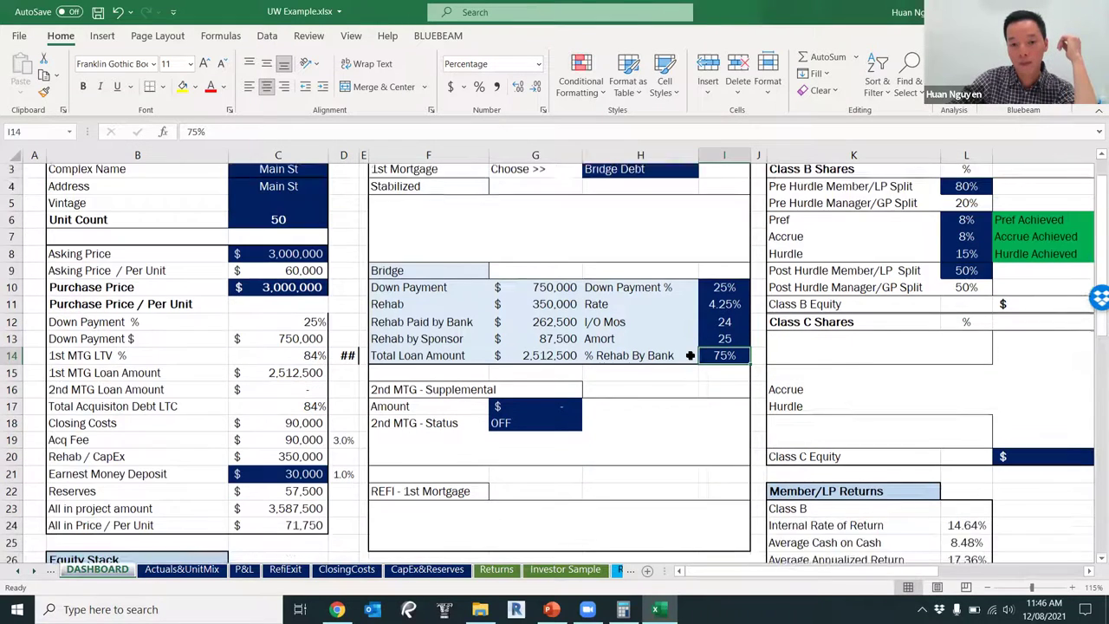
scroll(460, 201, down, 4)
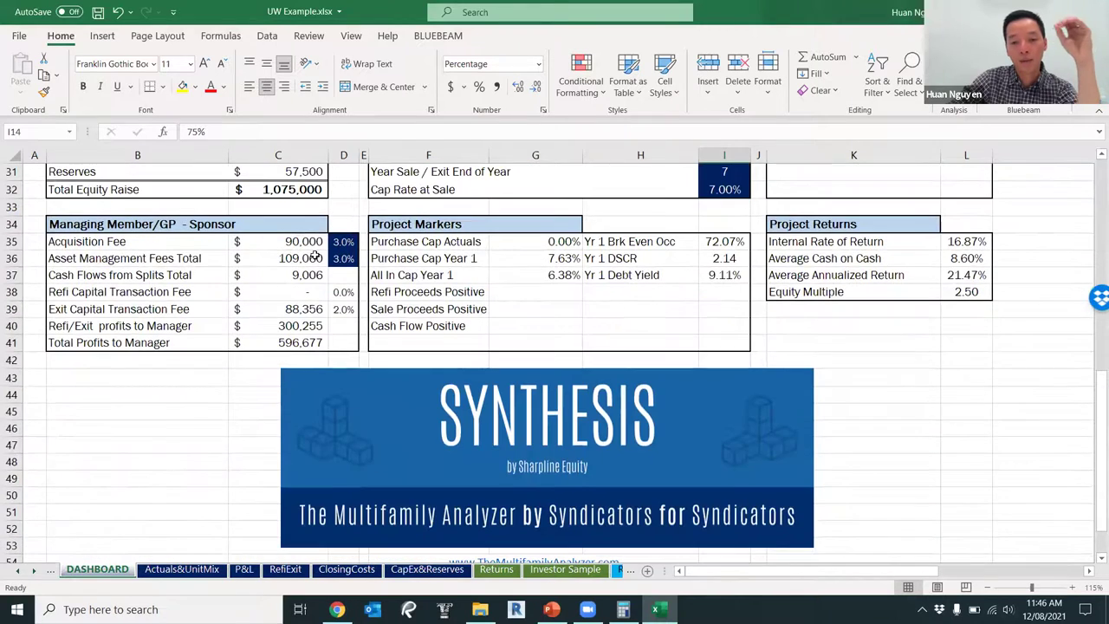
scroll(976, 335, up, 2)
click(966, 344)
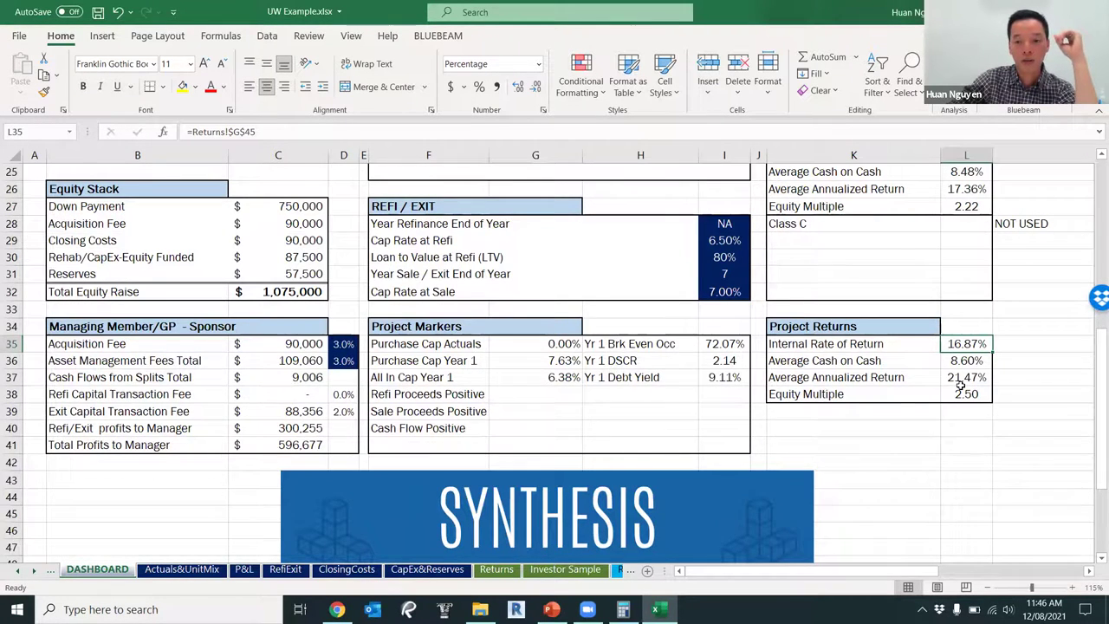
scroll(960, 385, up, 4)
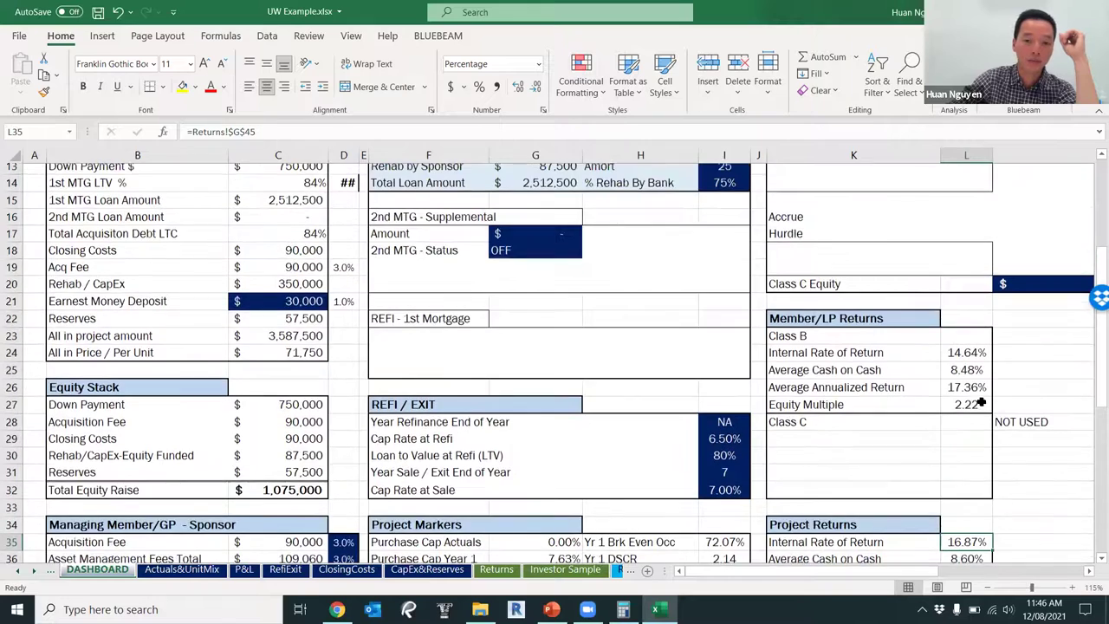
scroll(982, 403, up, 2)
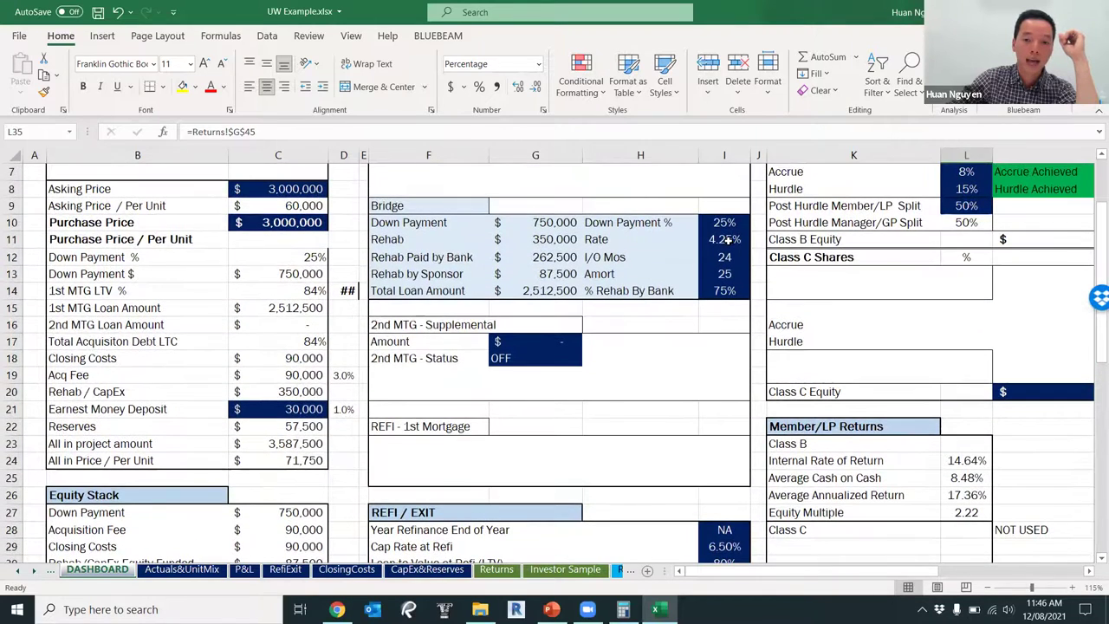
- Set the bridge loan rate to 4% and check the Member/LP and project returns
click(728, 242)
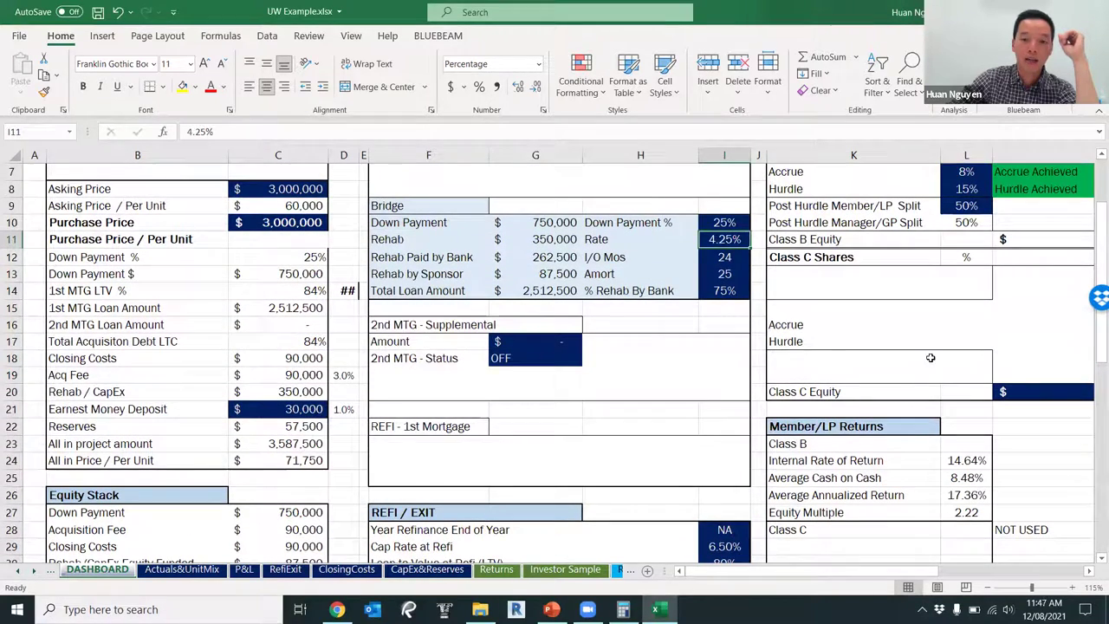
drag(1091, 351, 1091, 358)
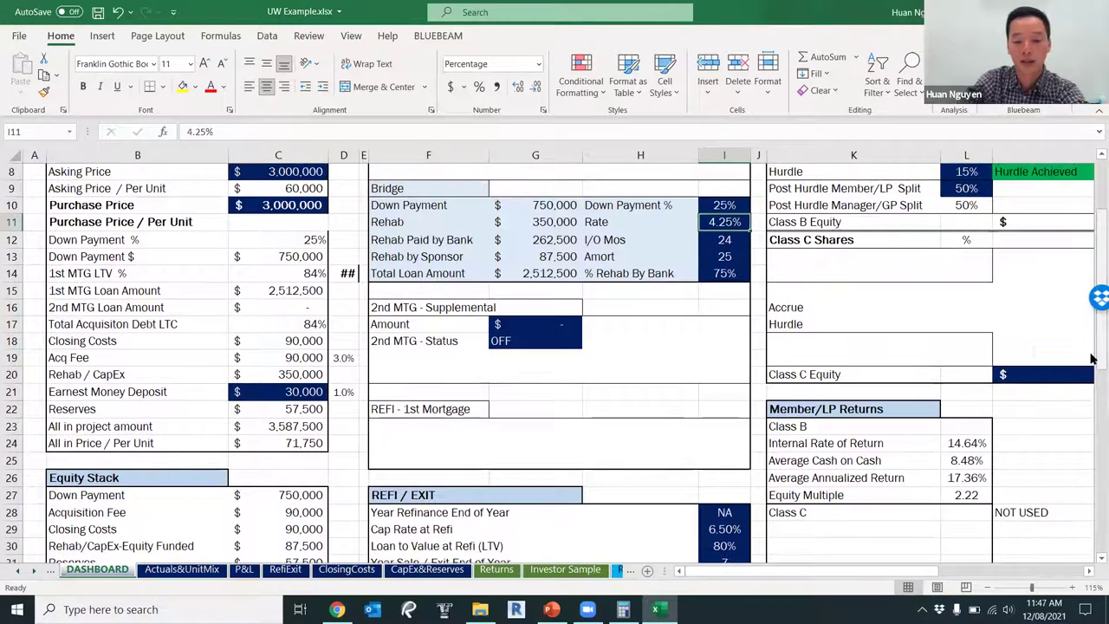
text(4)
key(Return)
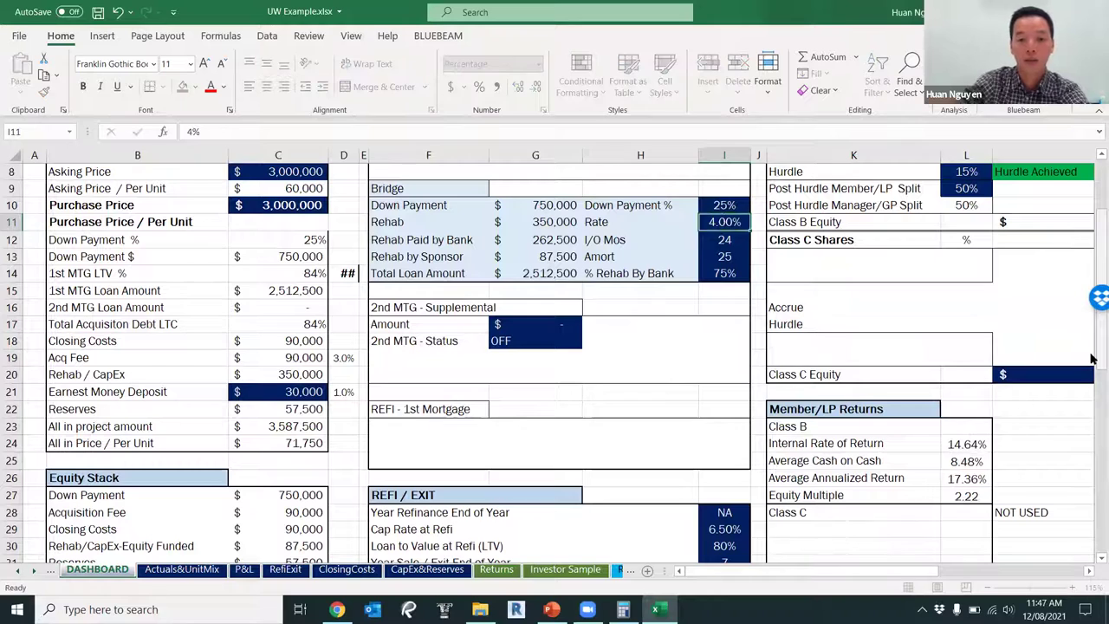
scroll(1044, 389, down, 4)
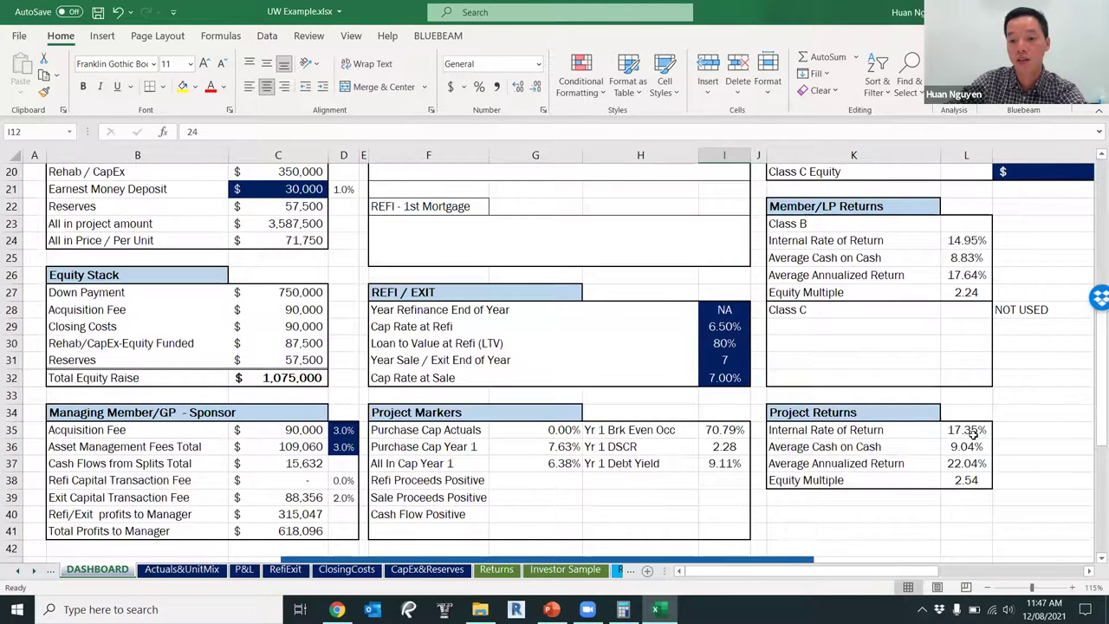
- Set the bridge loan rate to 5% and review the recalculated Member/LP and project returns
scroll(974, 433, up, 4)
click(719, 222)
text(5)
key(Return)
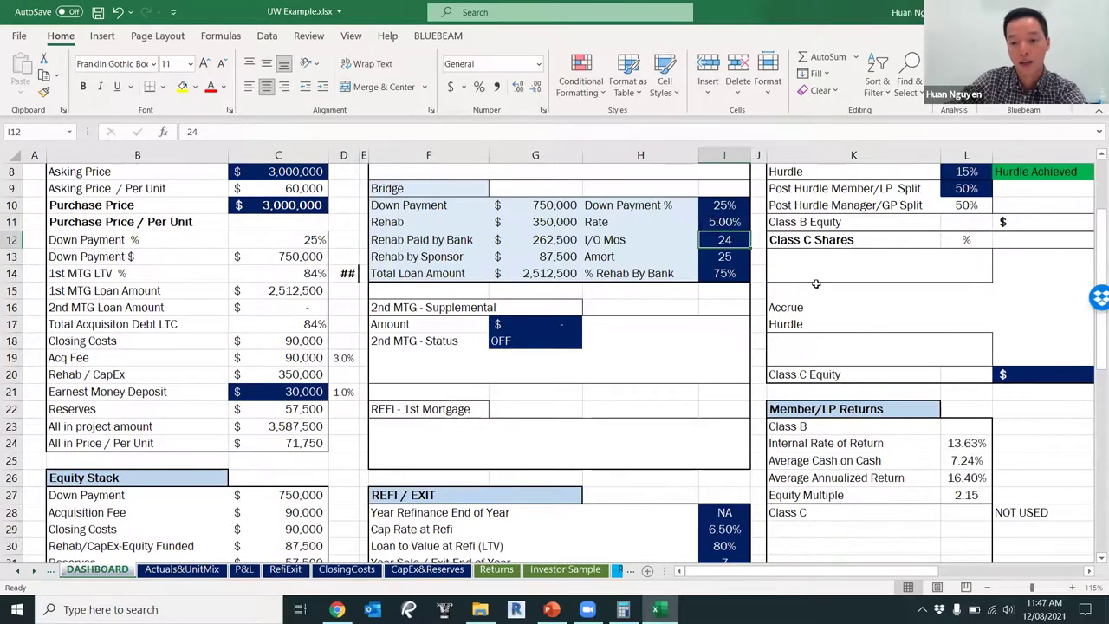
scroll(975, 443, down, 4)
scroll(845, 367, up, 4)
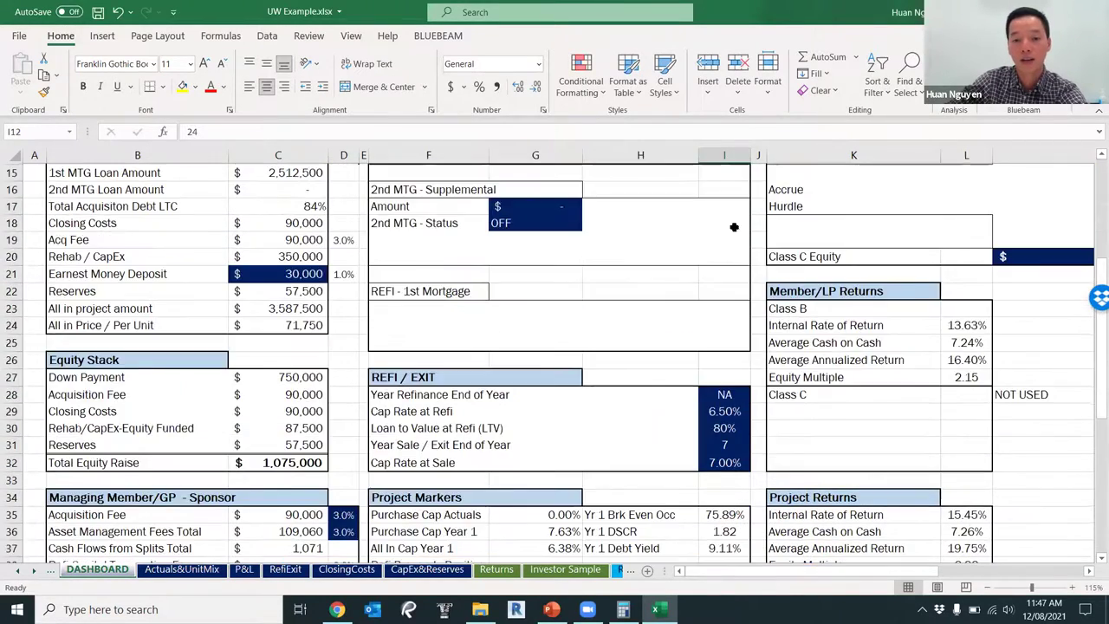
- Set the bridge loan rate to 7% and review the recalculated Member/LP and project returns
click(729, 221)
text(7)
key(Return)
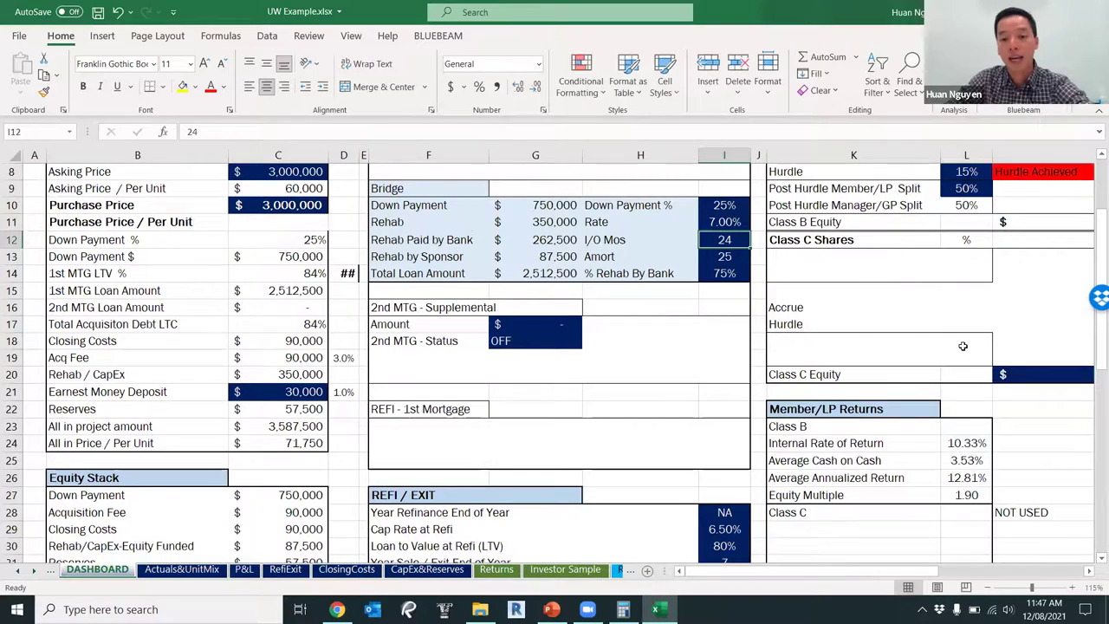
scroll(971, 436, down, 4)
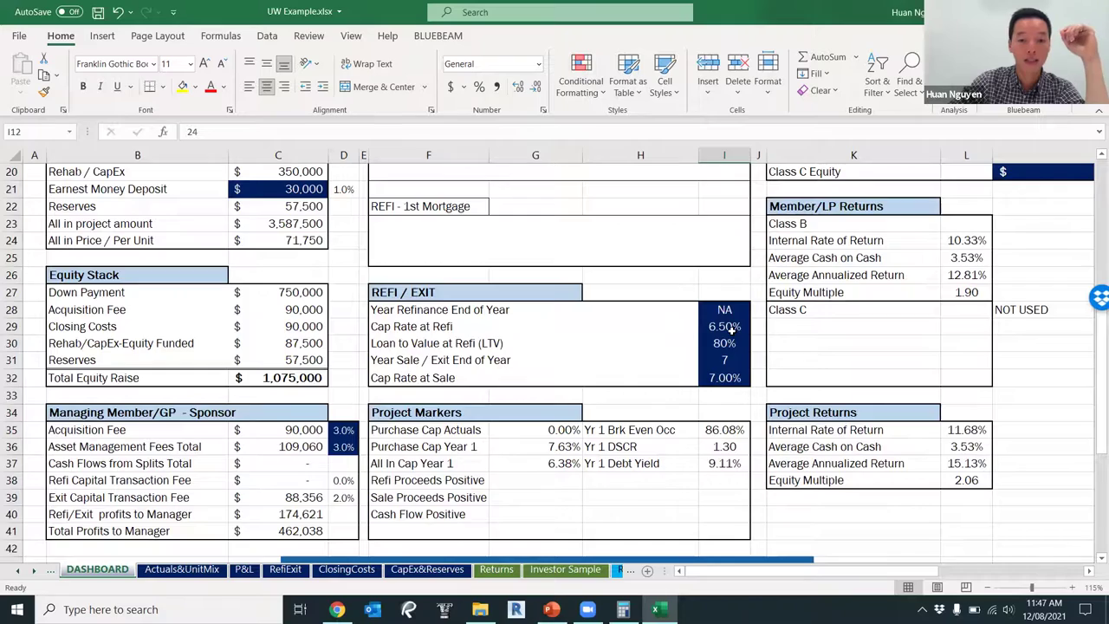
scroll(719, 329, up, 4)
scroll(720, 263, up, 3)
scroll(720, 262, down, 3)
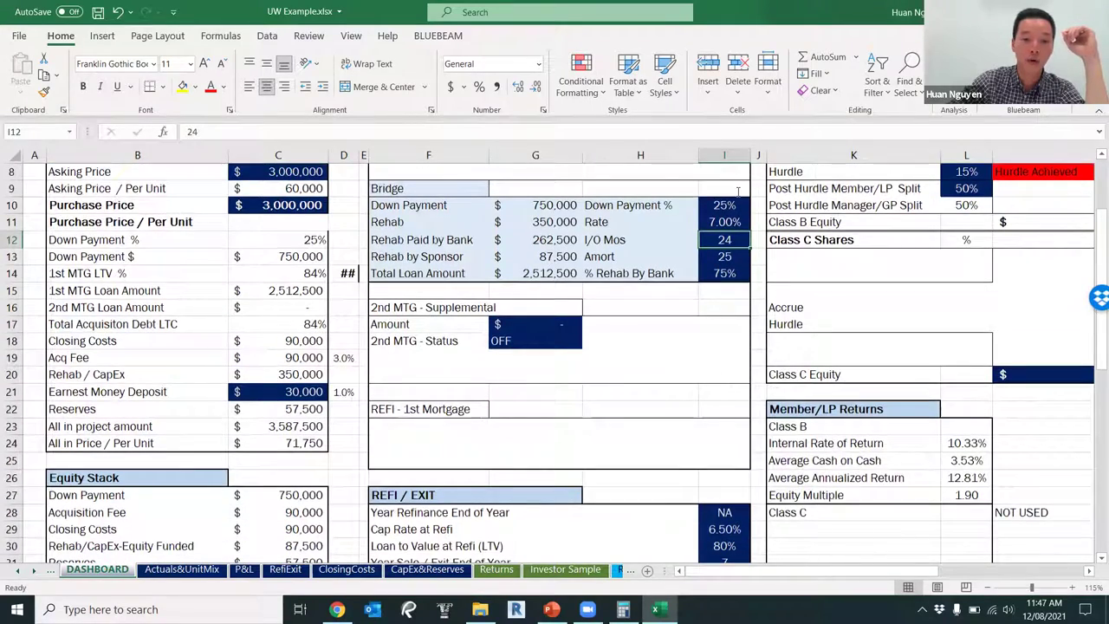
- Consult The Analyzer slide in PowerPoint, and compare it with the debt, Refi/Exit and returns sections of the Excel dashboard
key(alt+Tab)
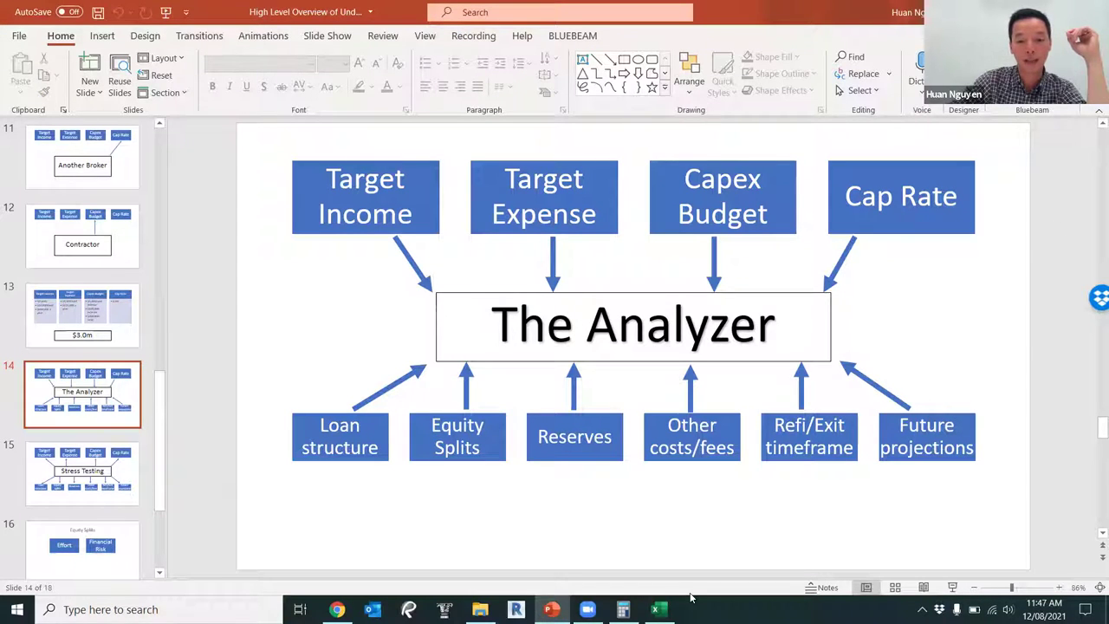
key(alt+Tab)
scroll(872, 351, down, 4)
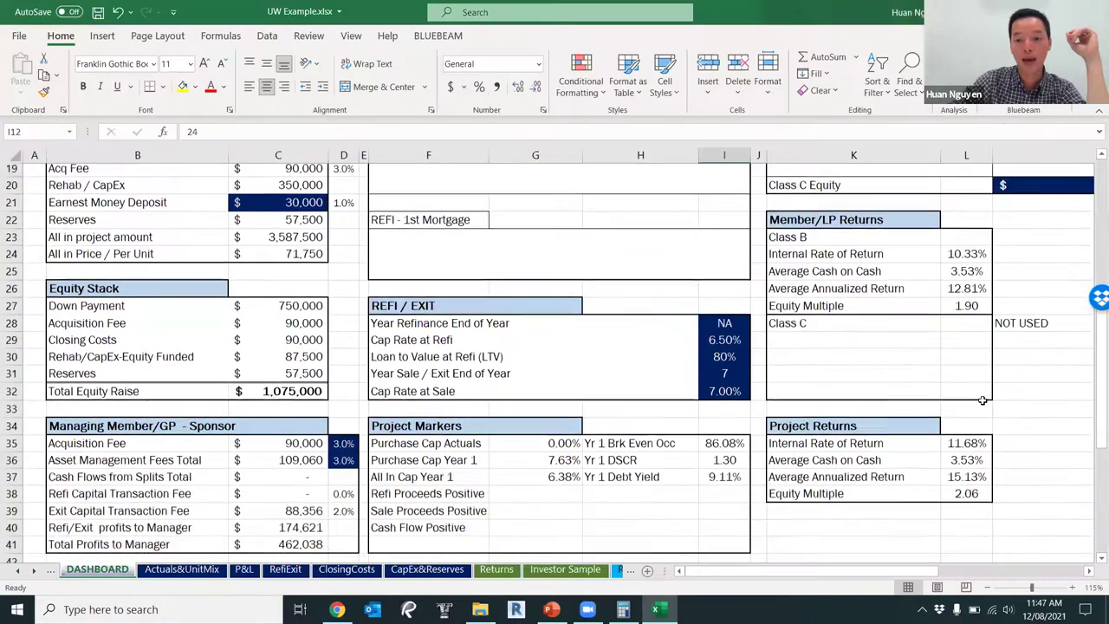
scroll(872, 351, up, 6)
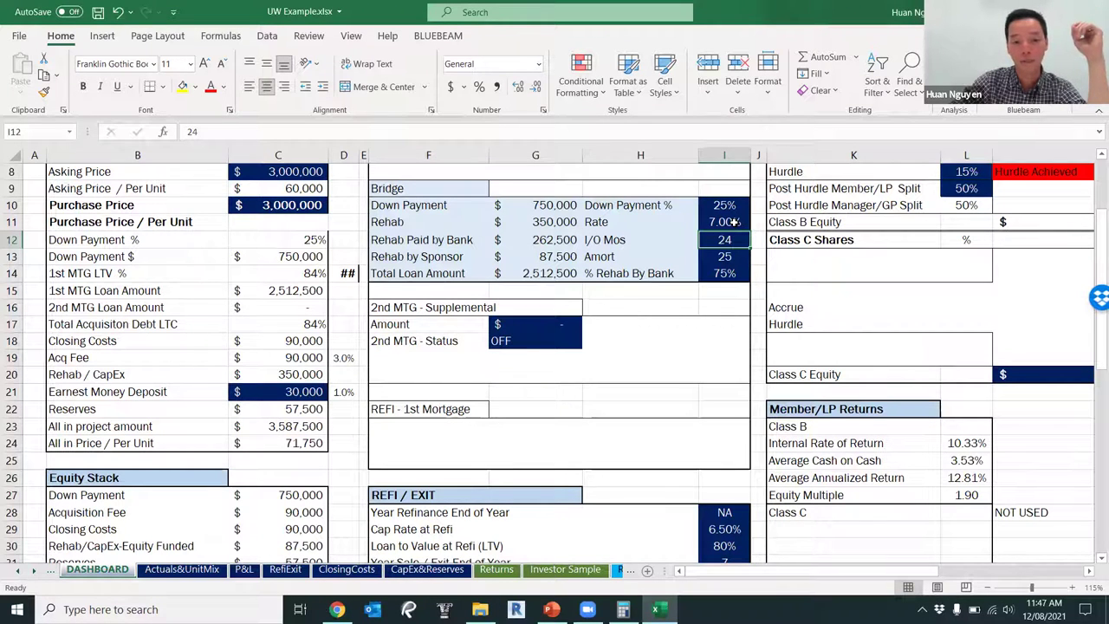
scroll(754, 398, down, 3)
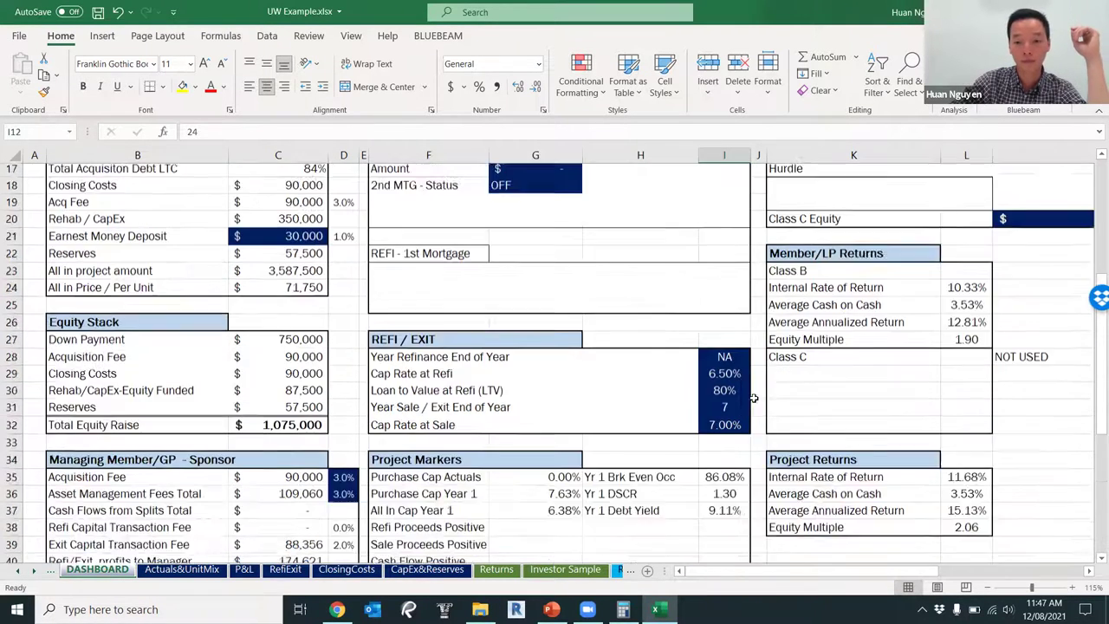
scroll(754, 398, down, 3)
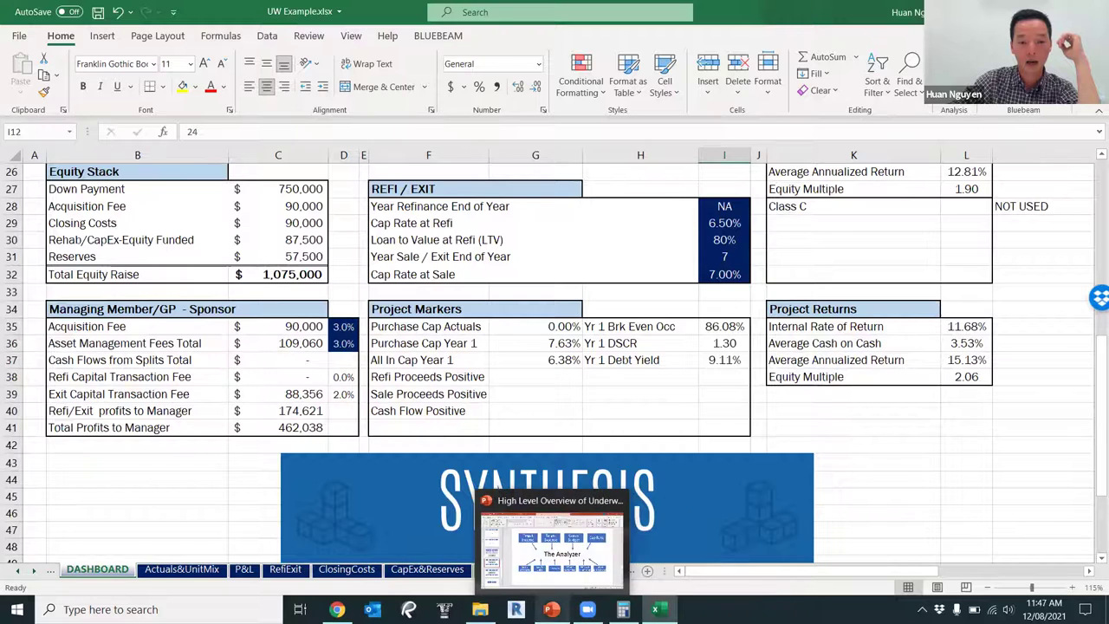
click(610, 590)
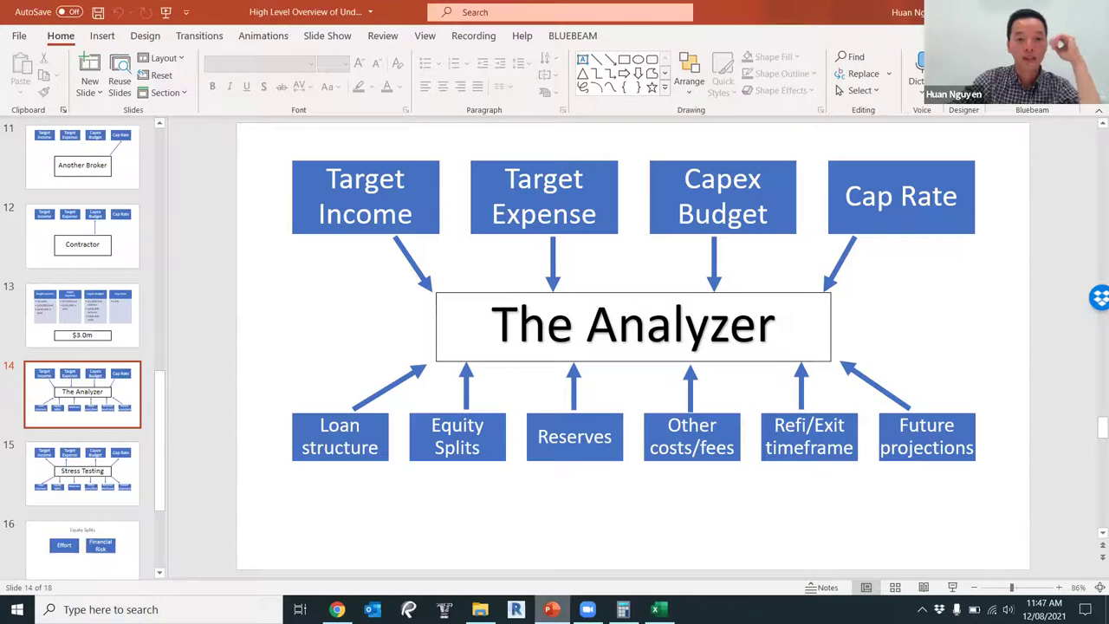
key(alt+Tab)
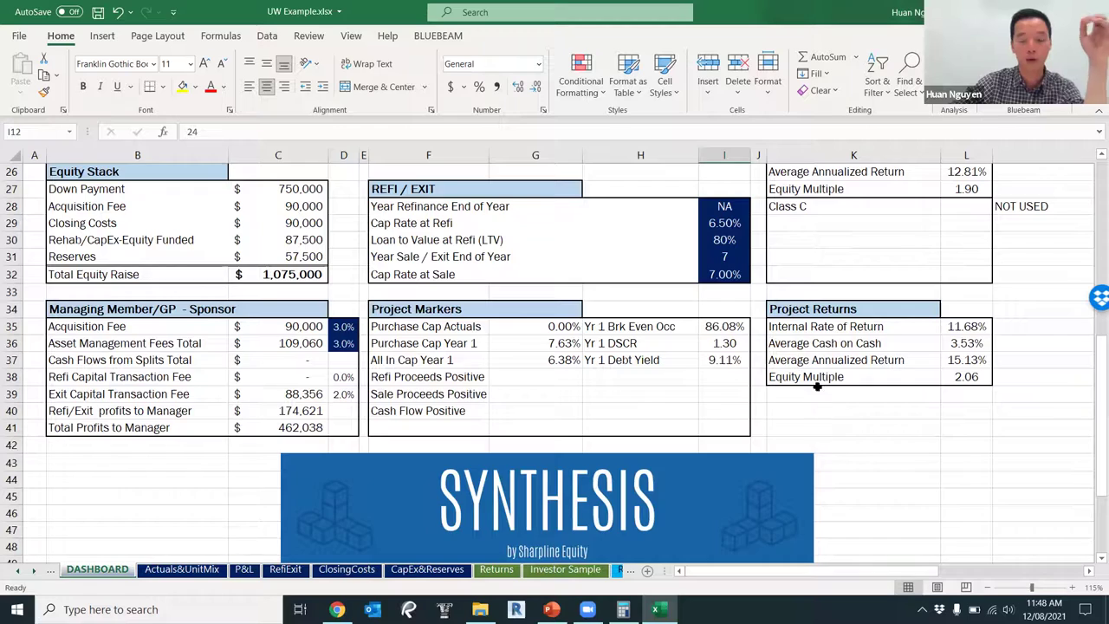
scroll(817, 387, up, 4)
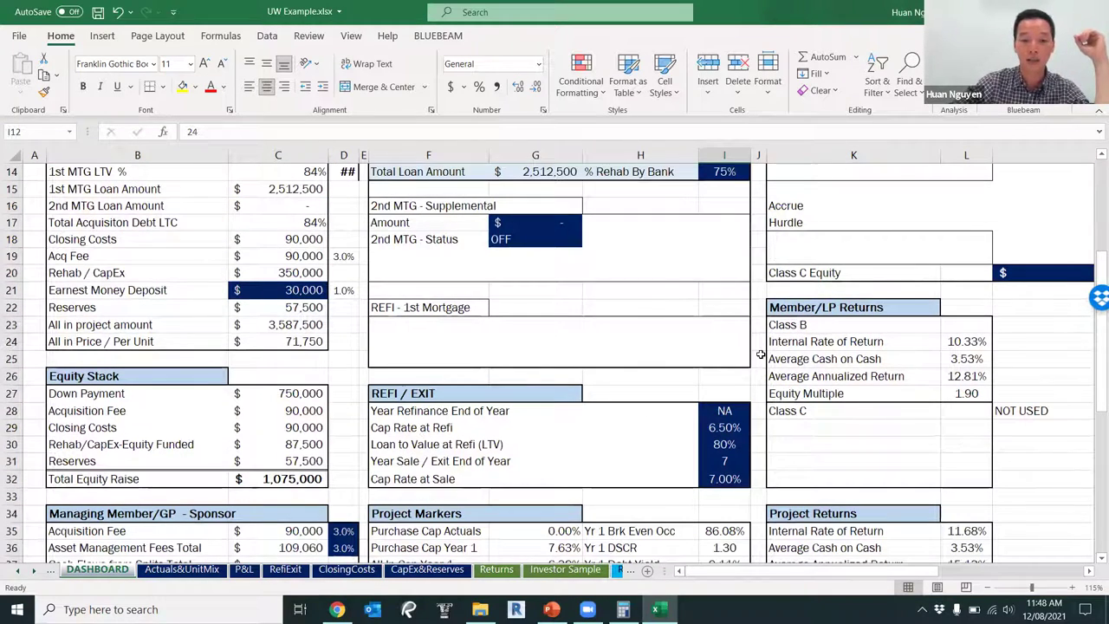
scroll(760, 355, up, 5)
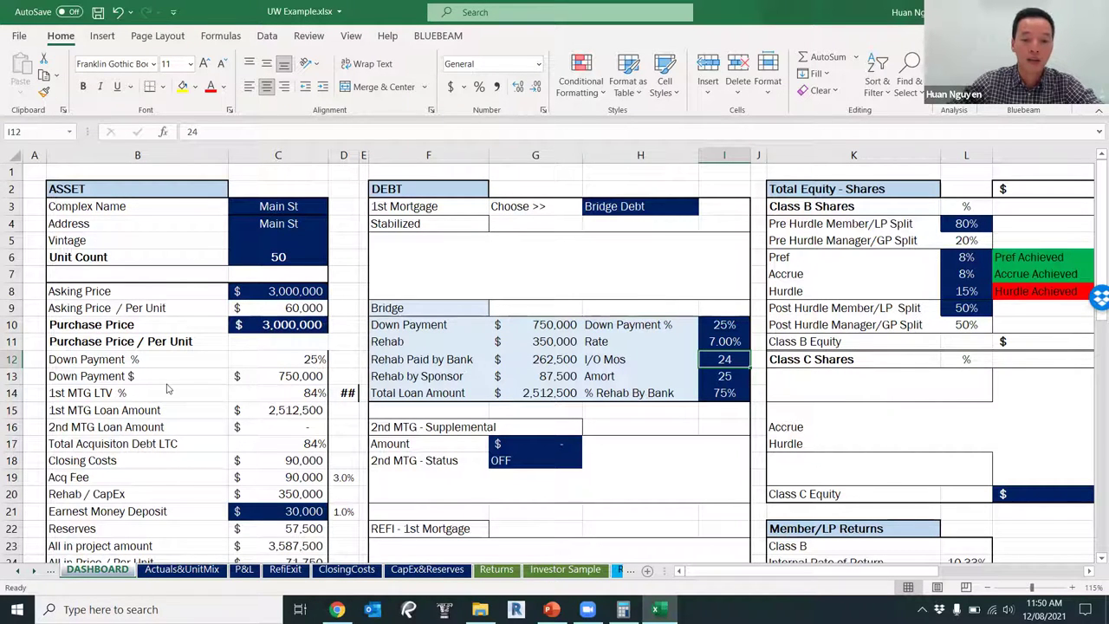
- View the monthly rents on the RentTurns sheet, and return to the DASHBOARD sheet
click(618, 570)
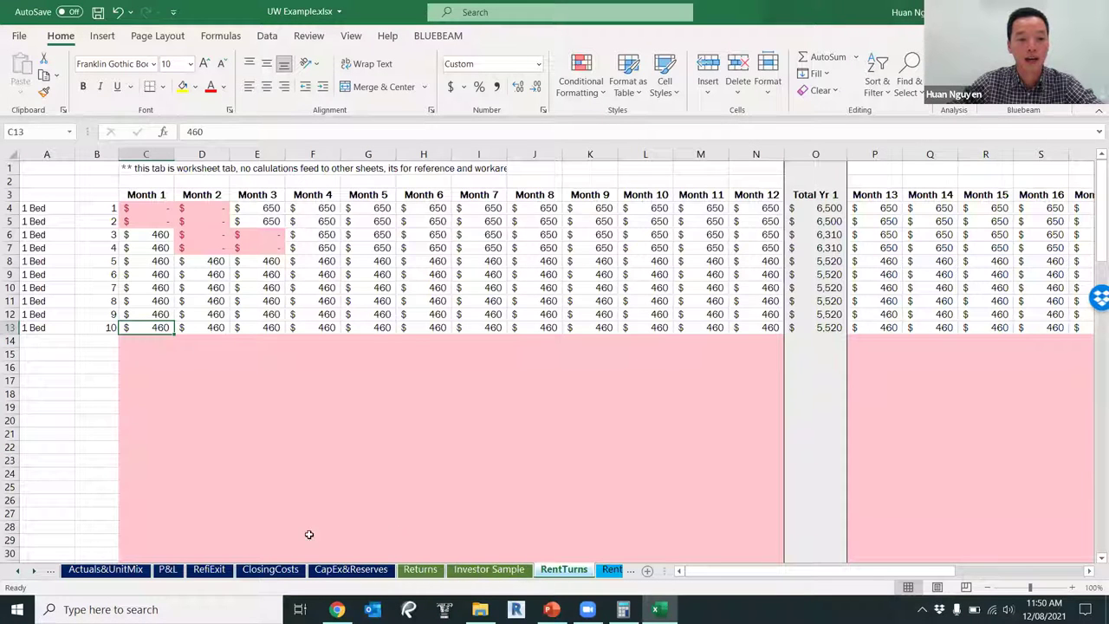
click(18, 570)
click(82, 570)
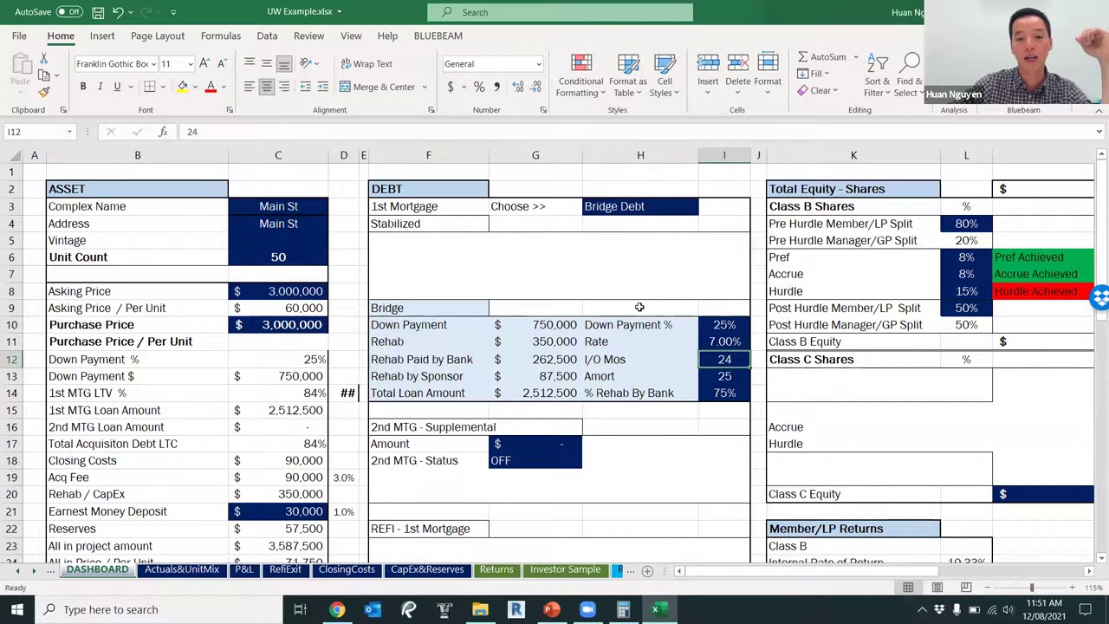
- Switch to PowerPoint, start the slide show from The Analyzer slide and advance to the Stress Testing slide
scroll(639, 306, down, 2)
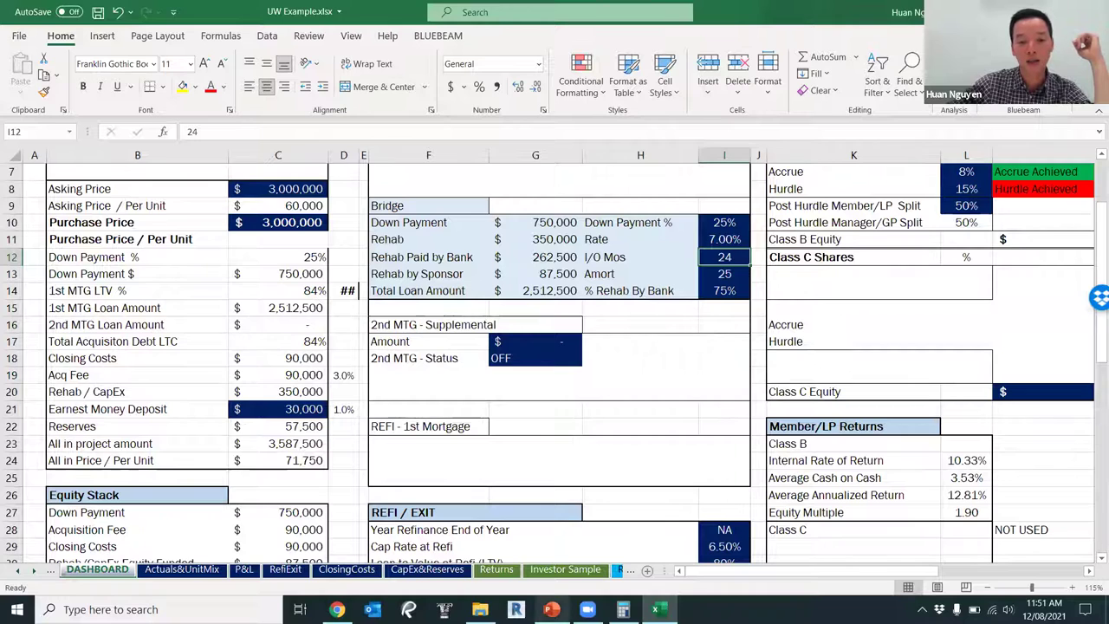
key(alt+Tab)
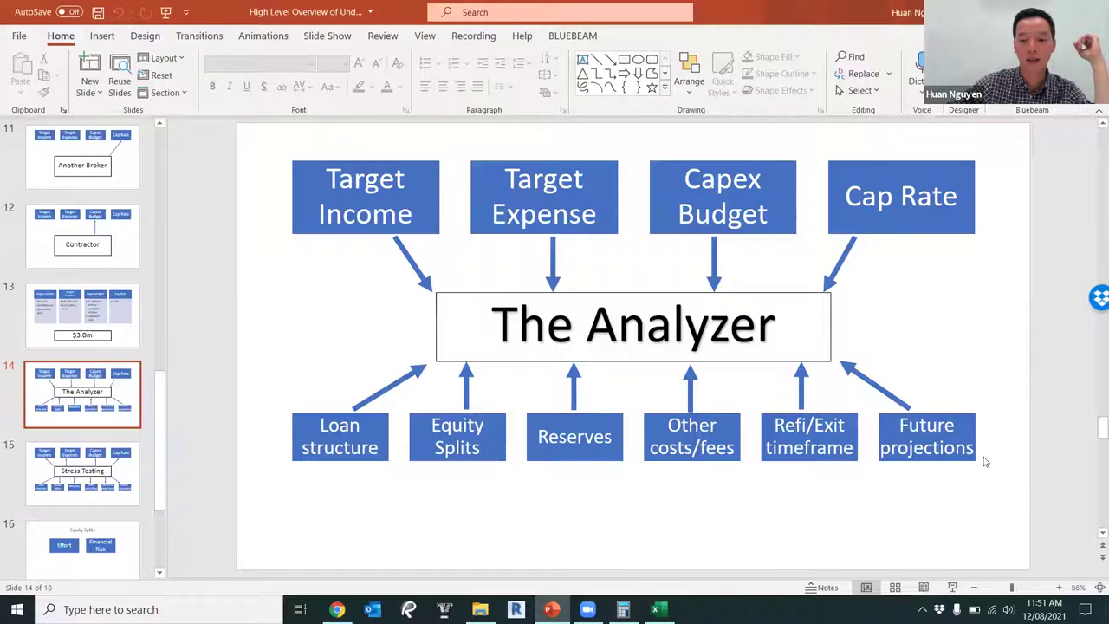
click(953, 588)
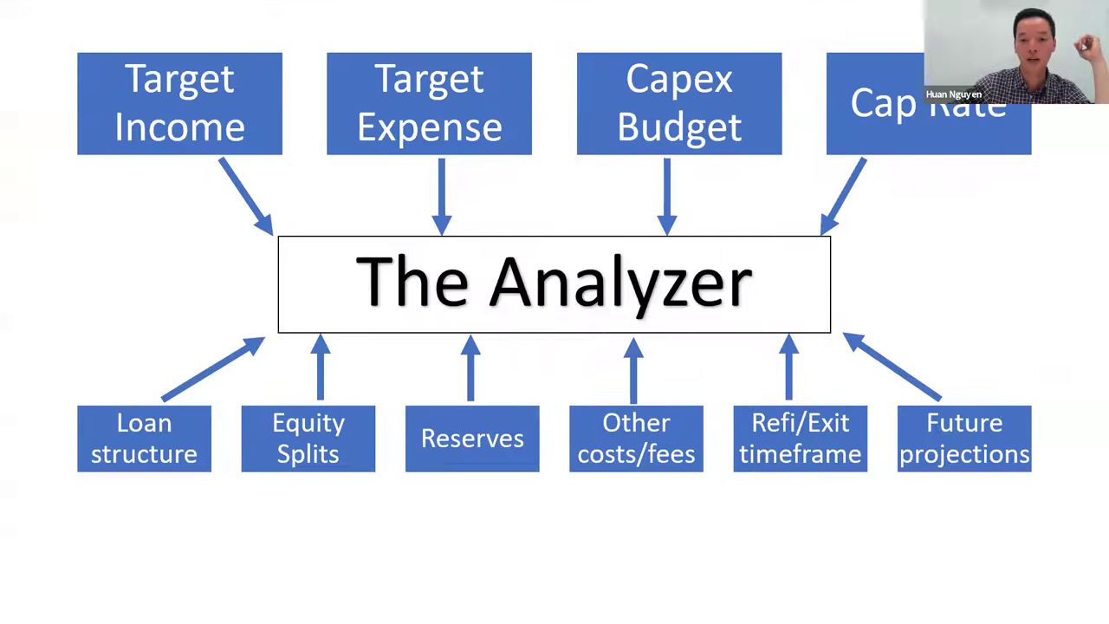
key(Right)
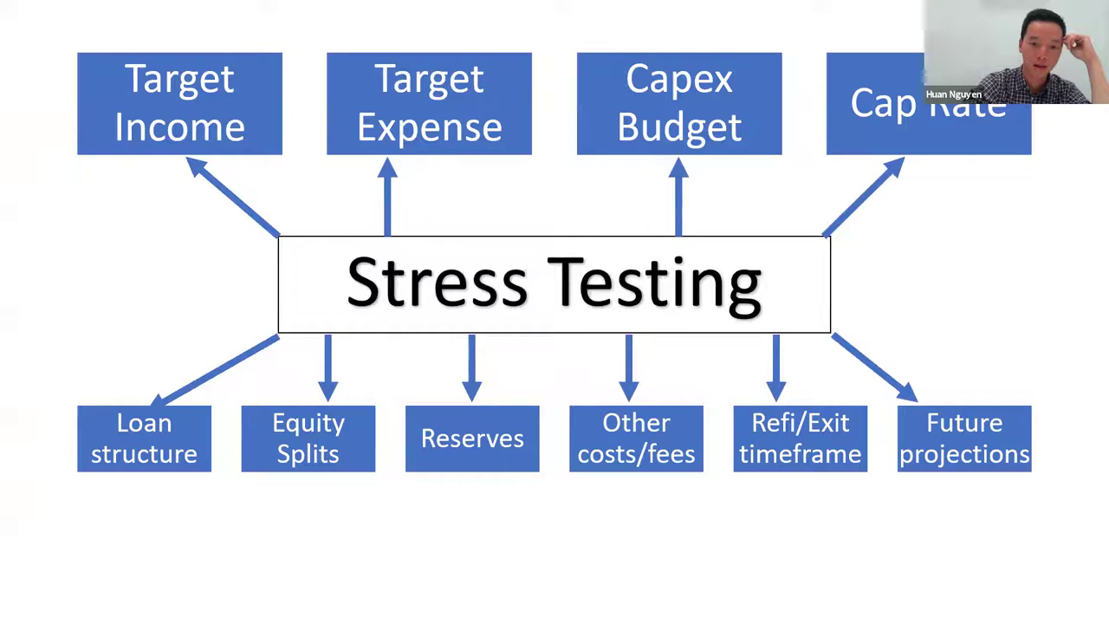
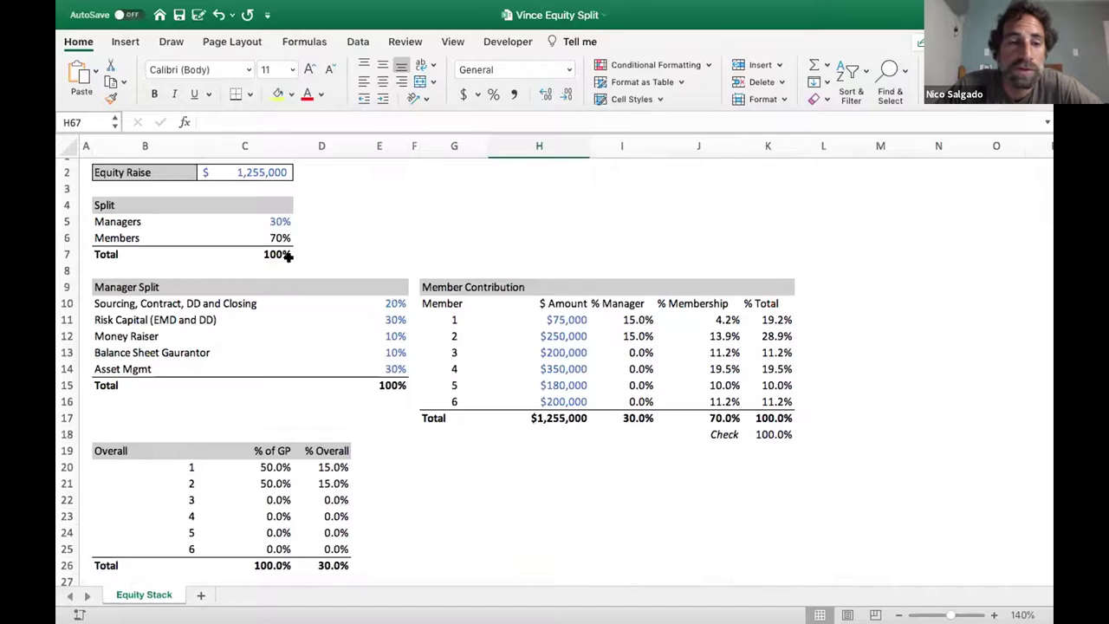
- Examine the roles in the Manager Split table of the Equity Stack sheet, from Sourcing through Asset Mgmt
click(263, 310)
drag(263, 311, 251, 364)
click(152, 301)
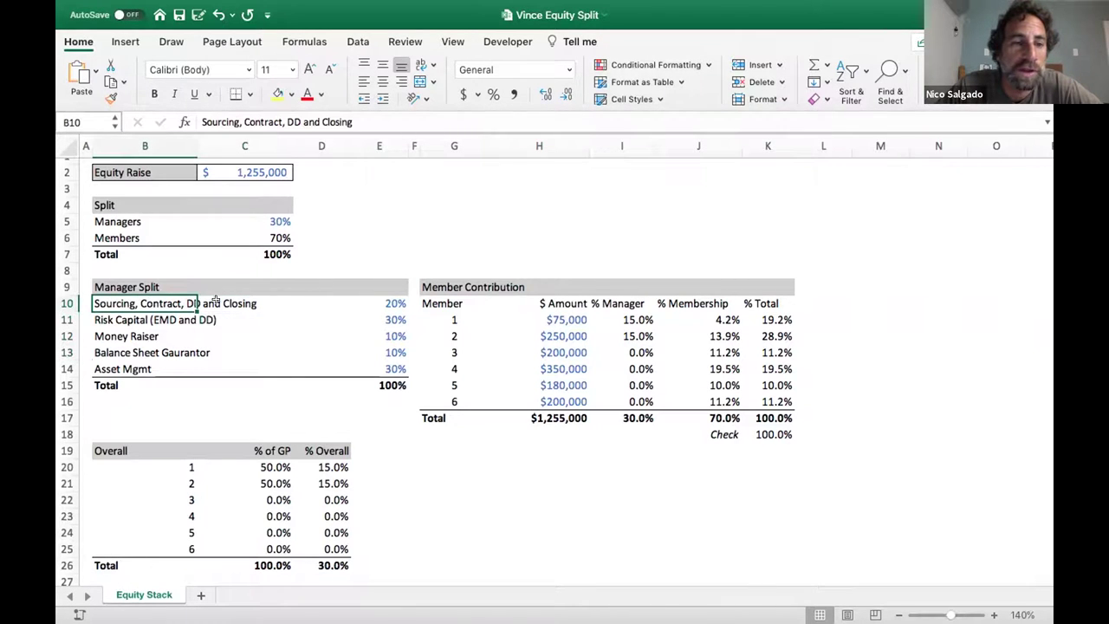
click(130, 318)
click(127, 334)
click(125, 351)
click(121, 366)
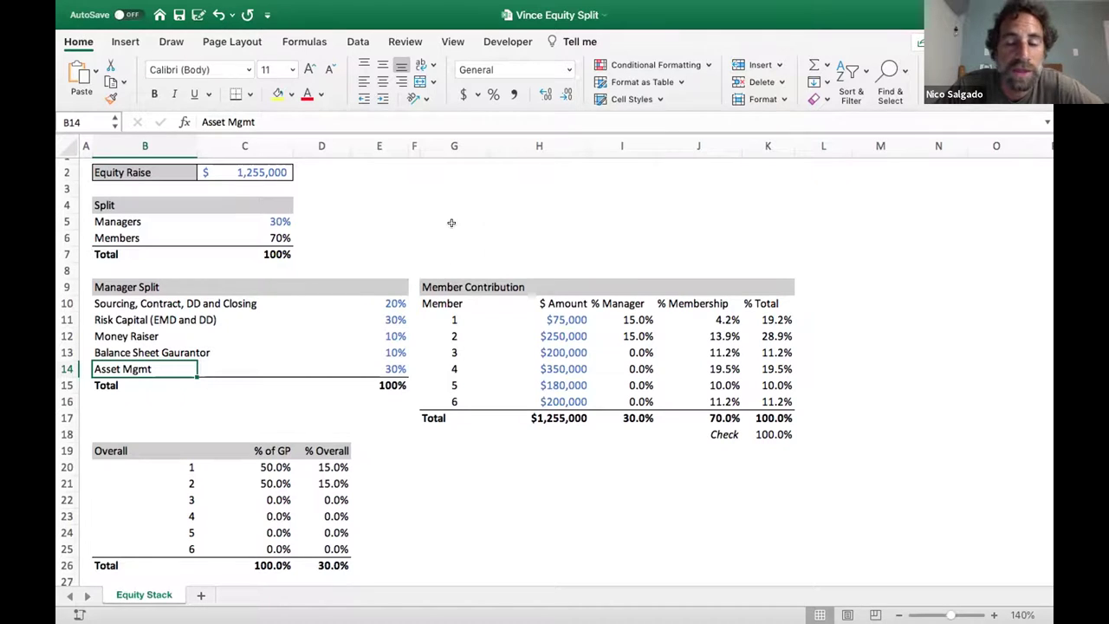
- Run through the Manager Split percentage cells from the Sourcing row downward and back up
click(387, 299)
key(Down)
key(Down)
key(Down)
key(Down)
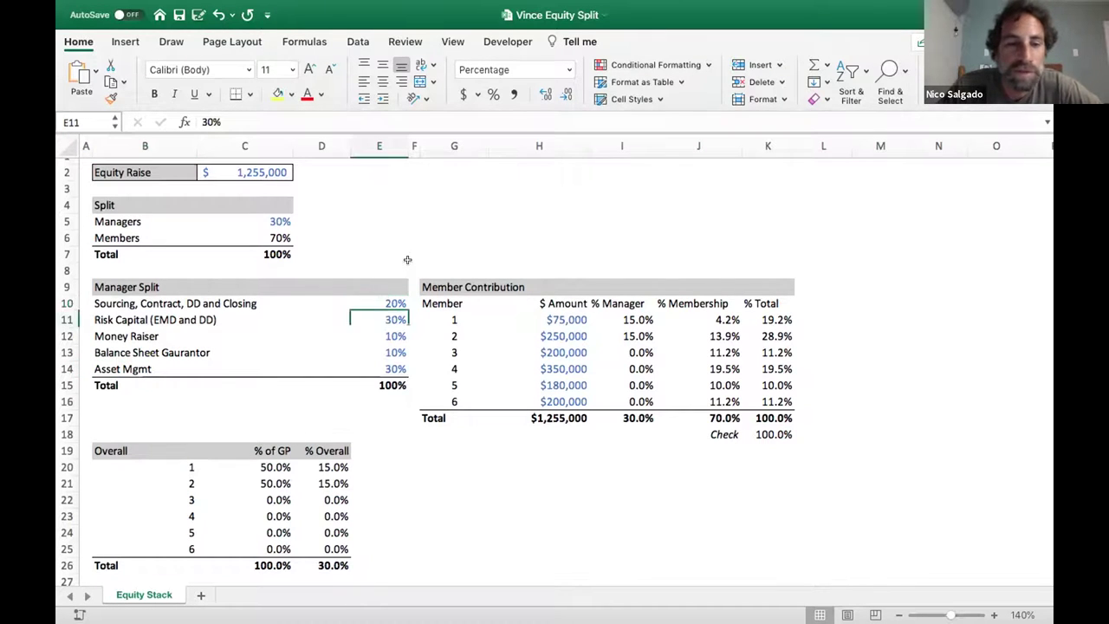
key(Up)
key(Up)
key(Up)
key(Up)
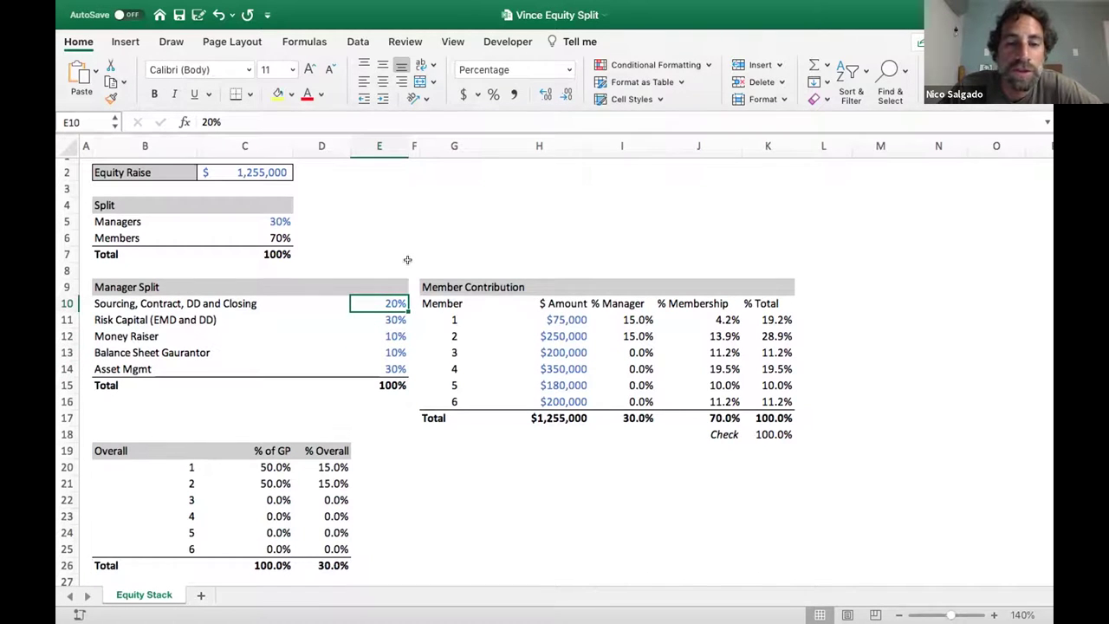
- Inspect each role's Manager Split share individually, from Sourcing and Risk Capital through Money Raiser, Balance Sheet Guarantor and Asset Mgmt
key(Down)
key(Up)
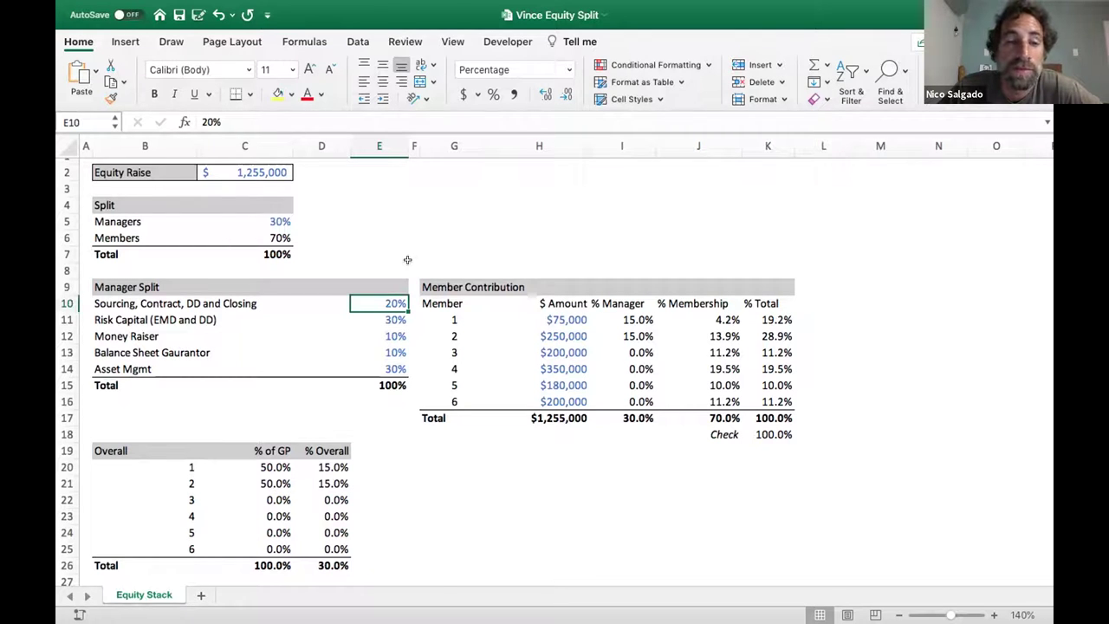
key(Left)
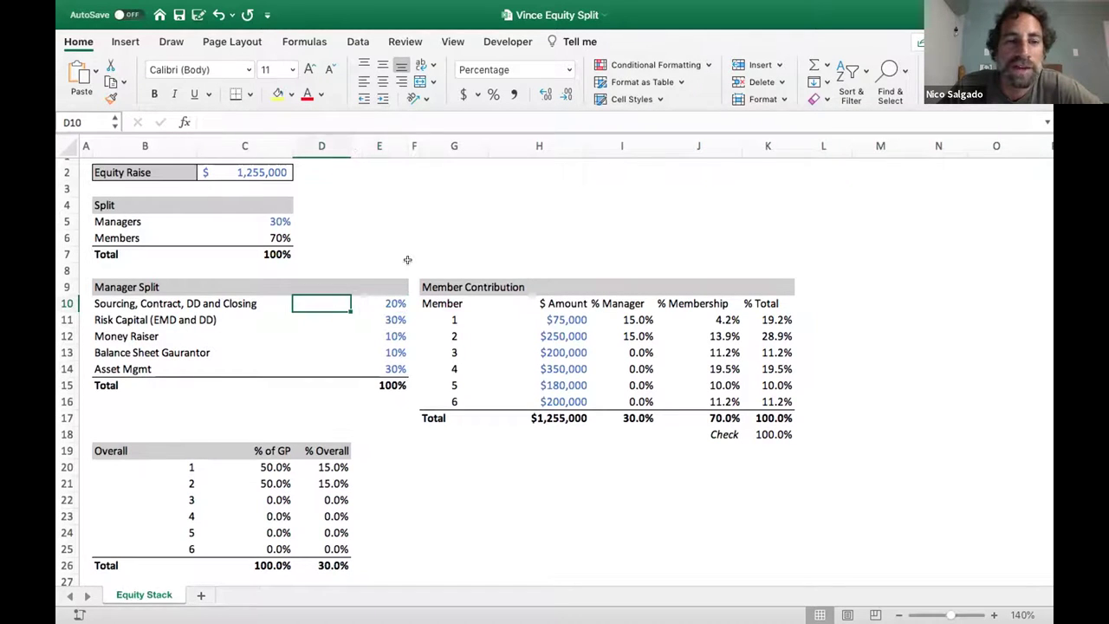
key(Right)
key(Down)
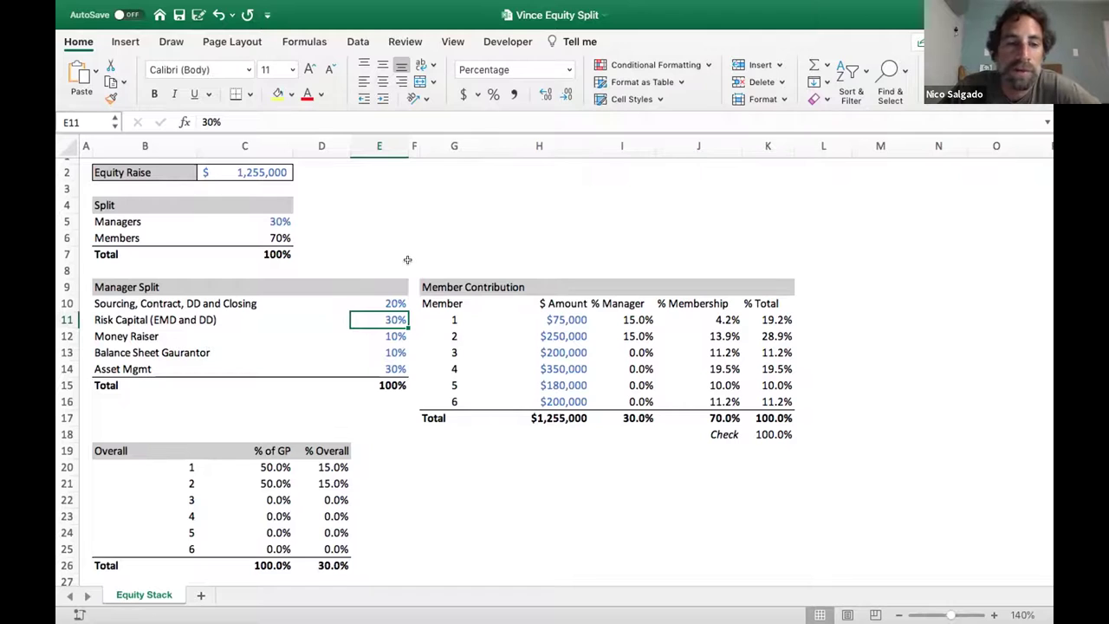
key(Down)
key(Up)
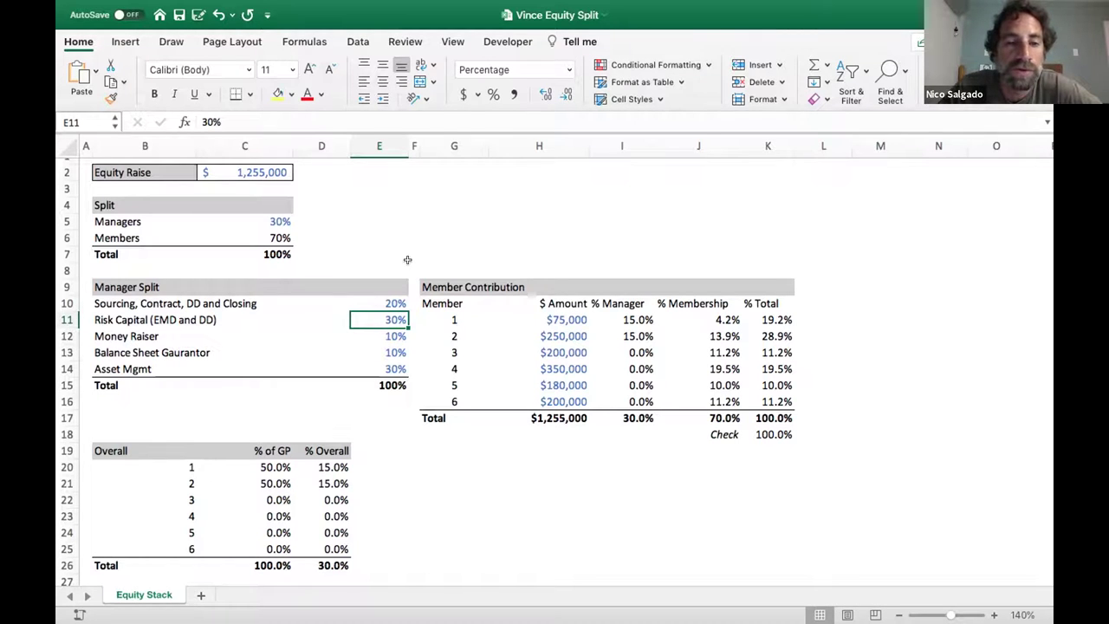
key(Down)
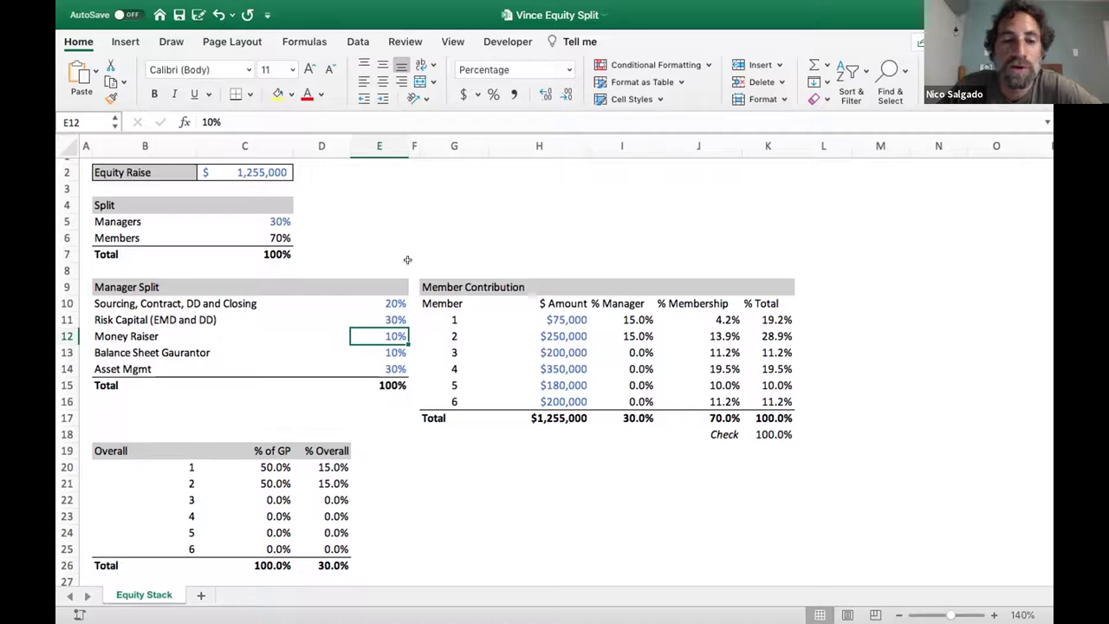
key(Down)
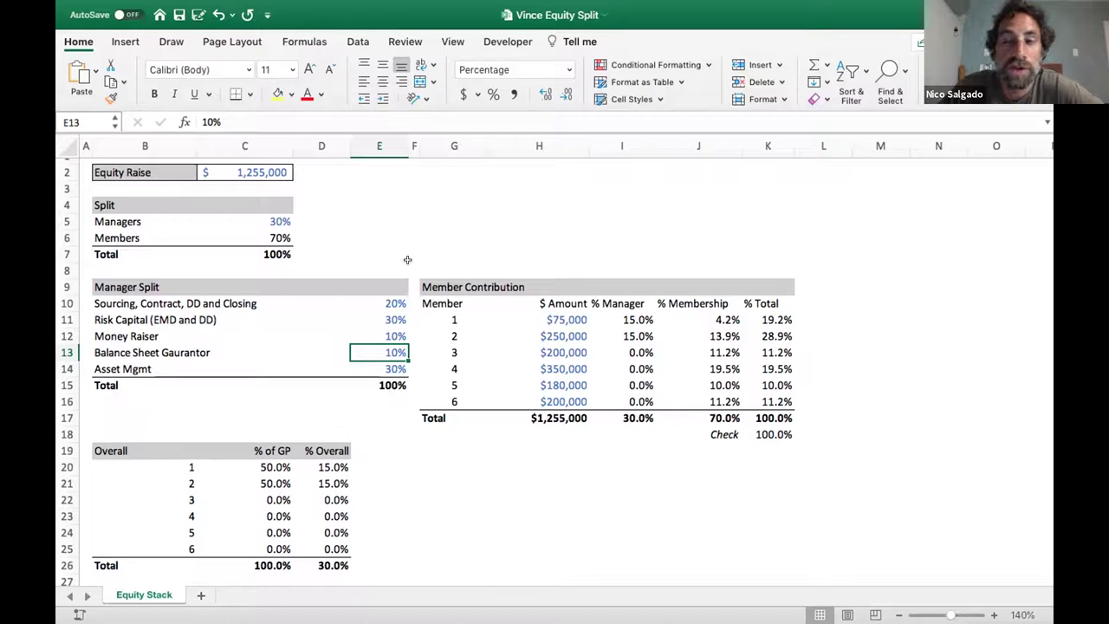
key(Down)
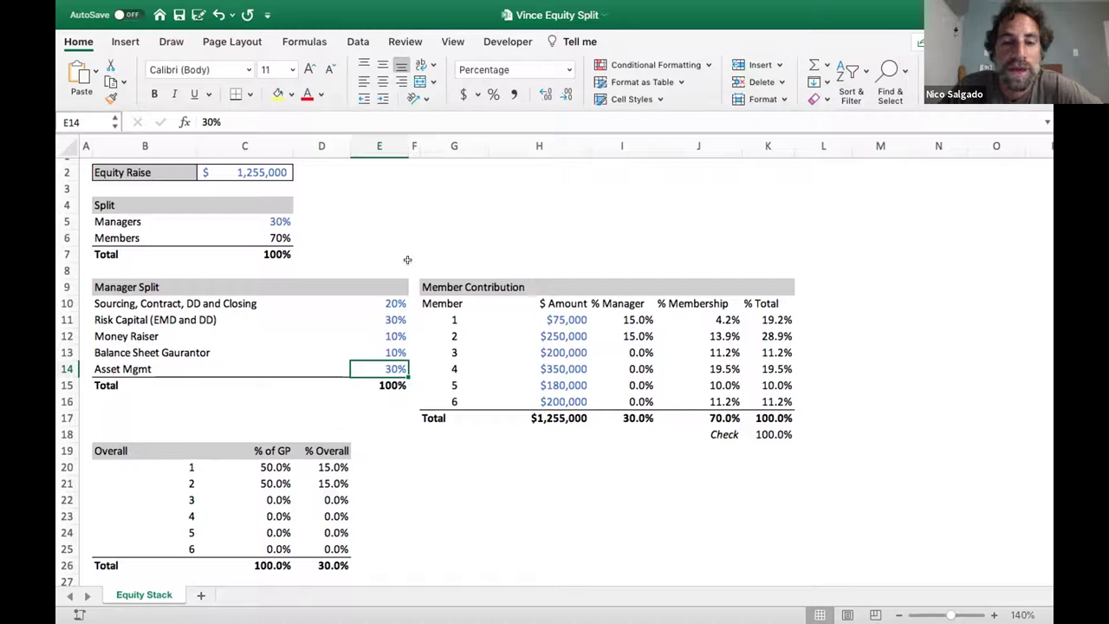
- Examine how the Sourcing share is split among the members in the Breakdown Detail table
key(Down)
key(Down)
key(Down)
key(Down)
key(Down)
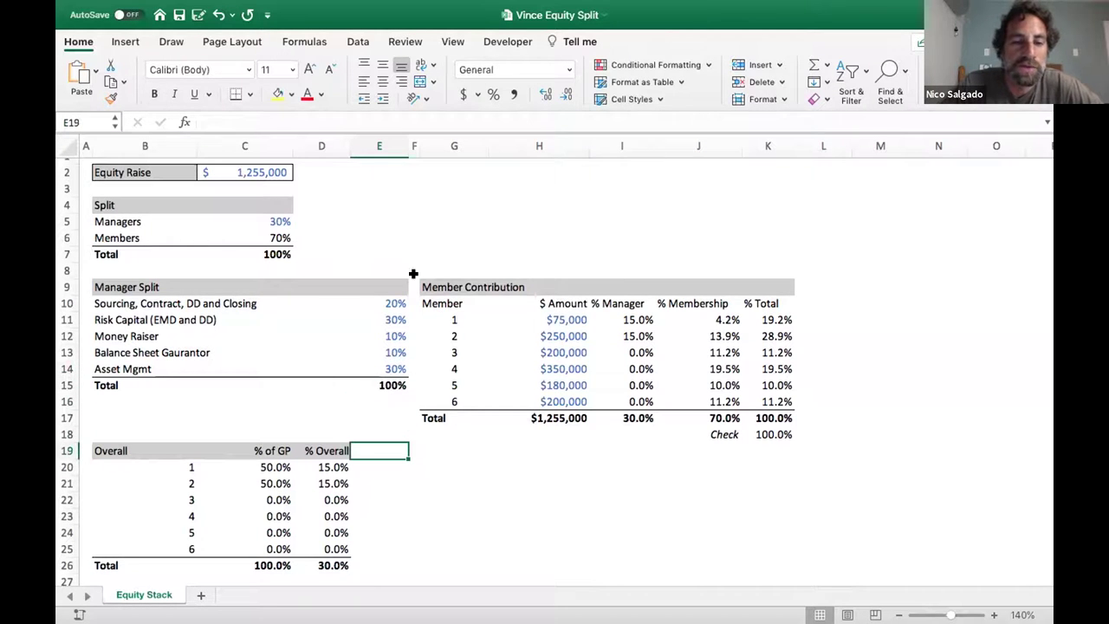
scroll(490, 428, down, 5)
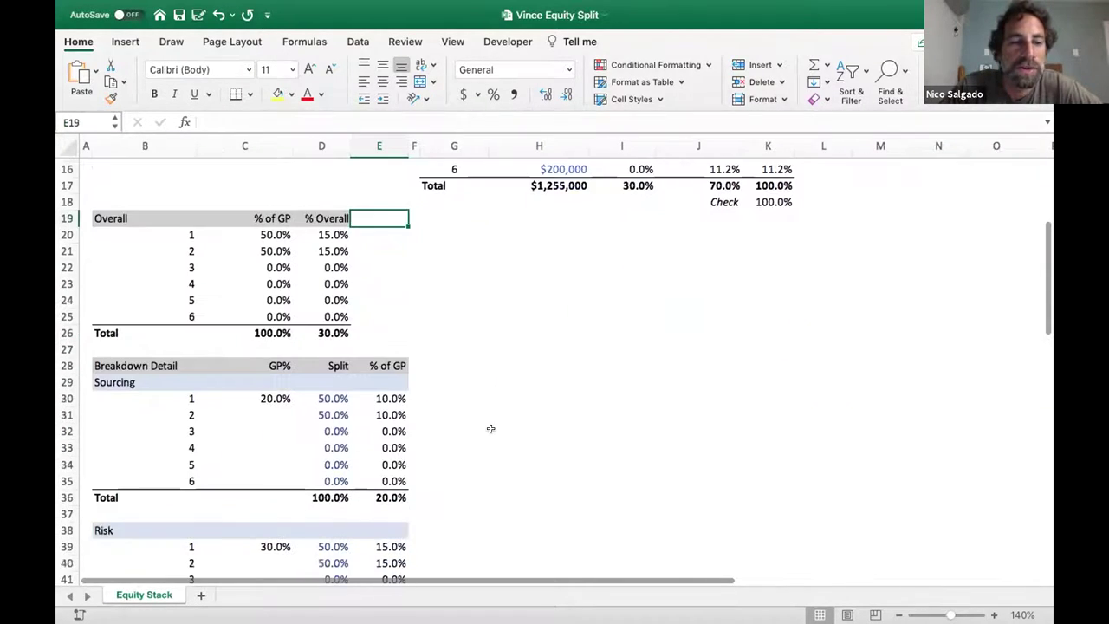
click(334, 359)
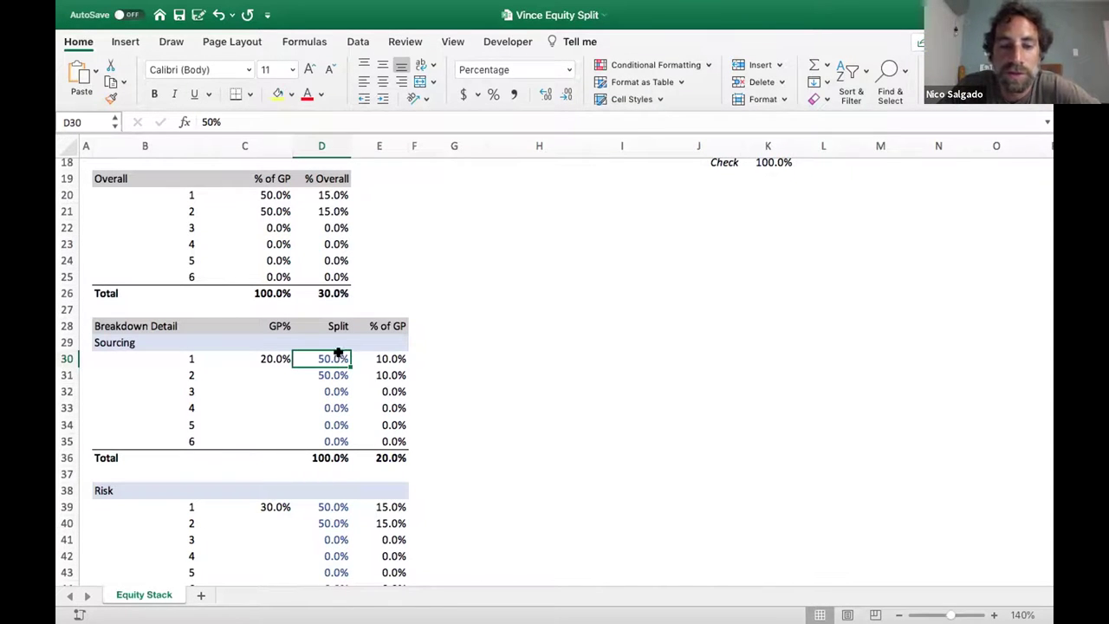
key(Down)
key(Down)
key(Down)
key(Down)
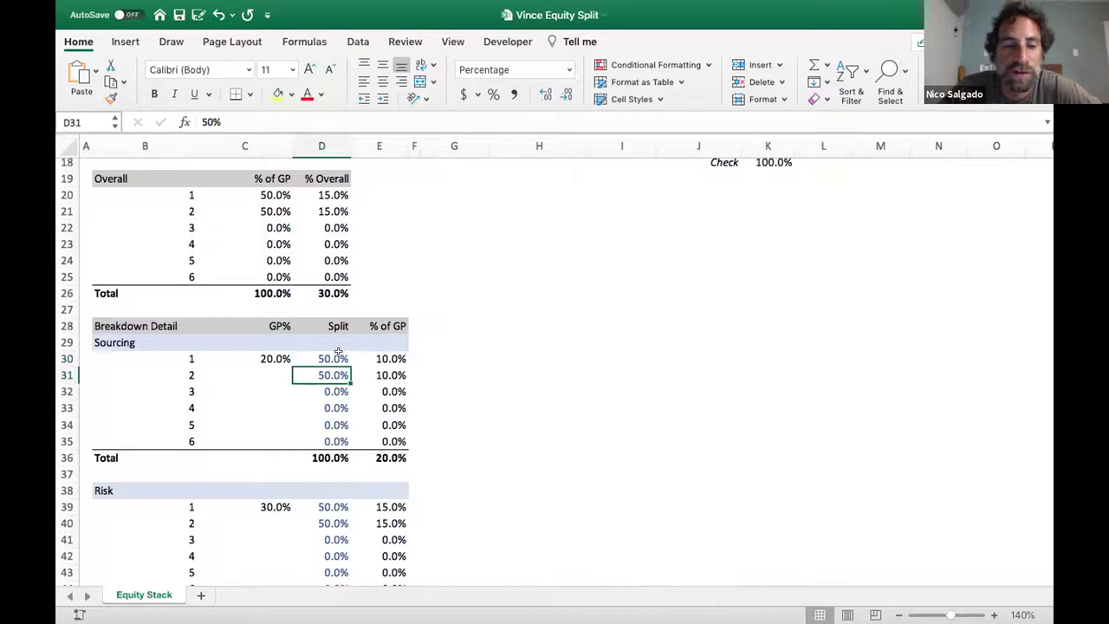
click(177, 352)
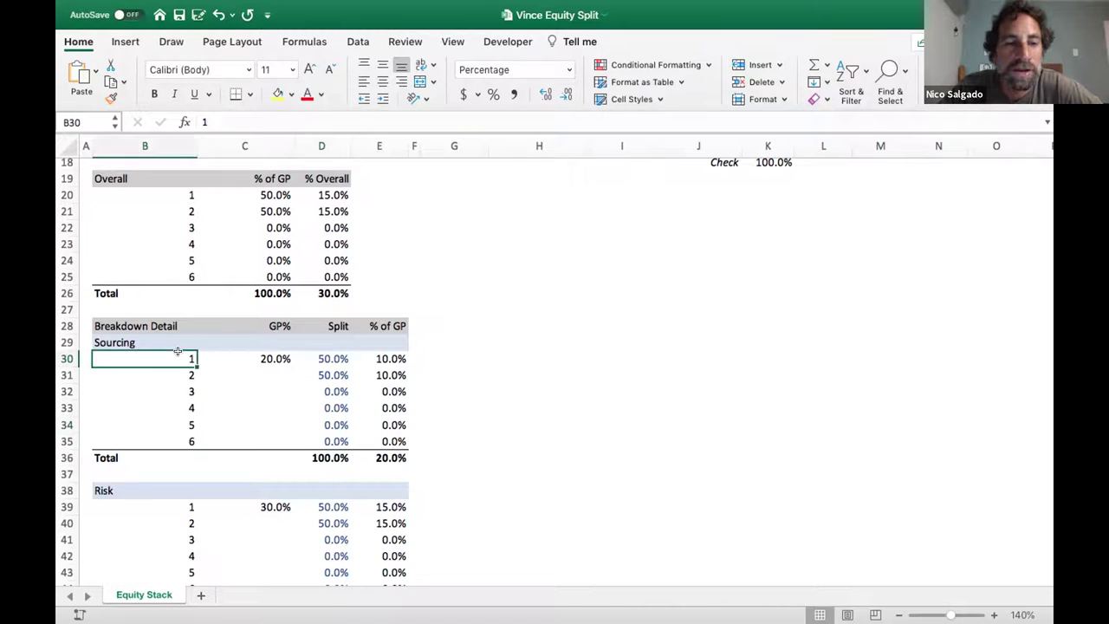
- Examine the Sourcing member rows in Breakdown Detail and the Risk split for members 1 and 2
key(Down)
key(Down)
key(Down)
key(Down)
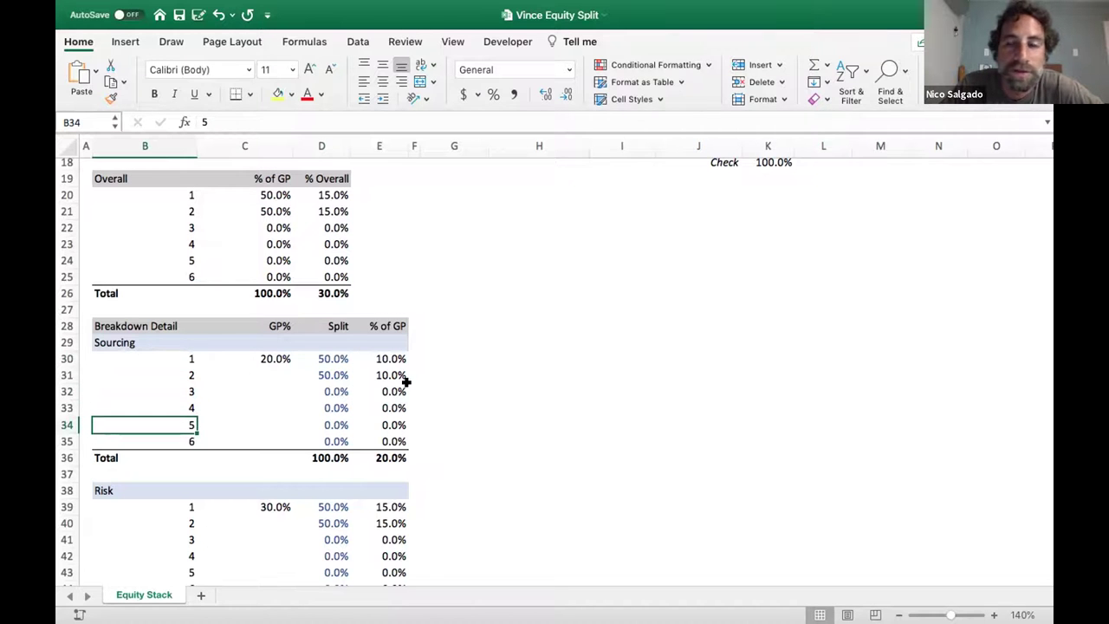
scroll(529, 389, down, 8)
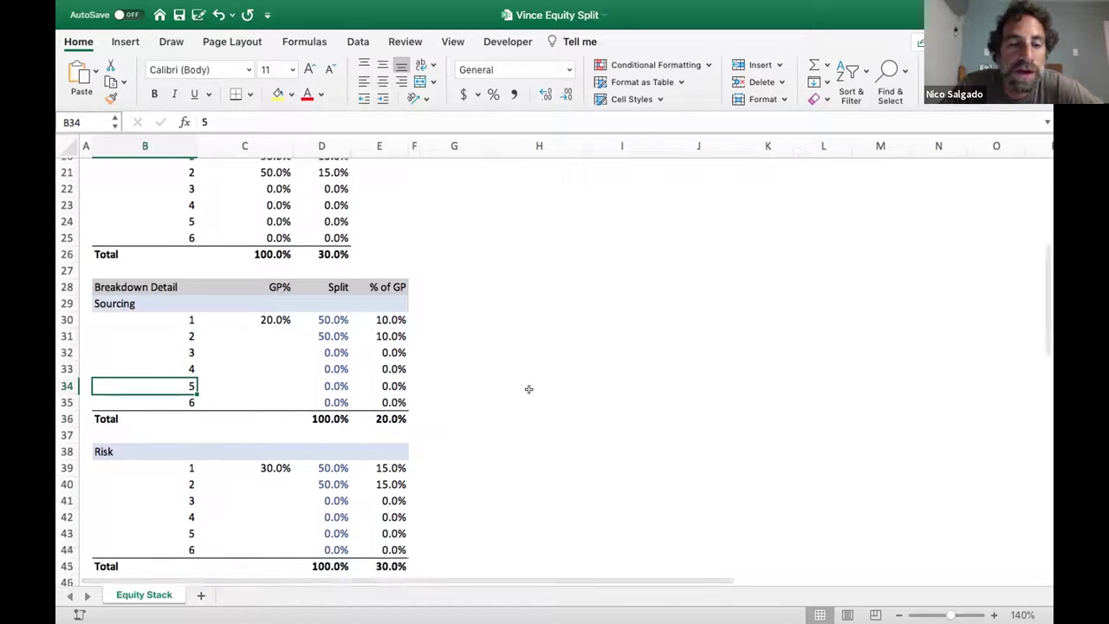
click(333, 377)
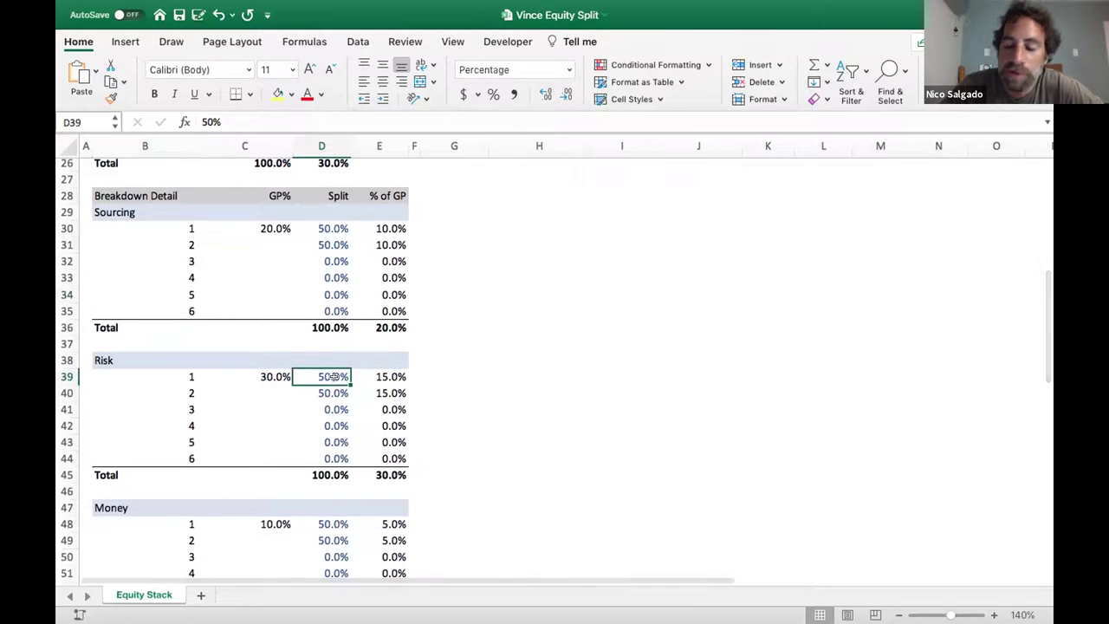
key(Down)
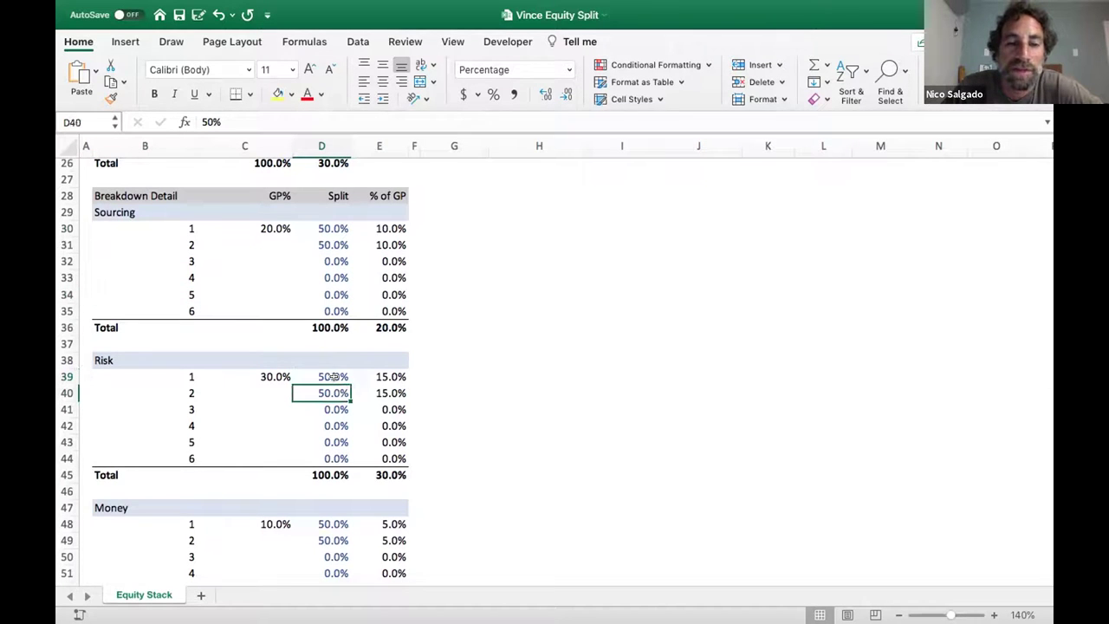
- Inspect how the Money share is split between members 1 and 2 in the Breakdown Detail
scroll(494, 361, down, 2)
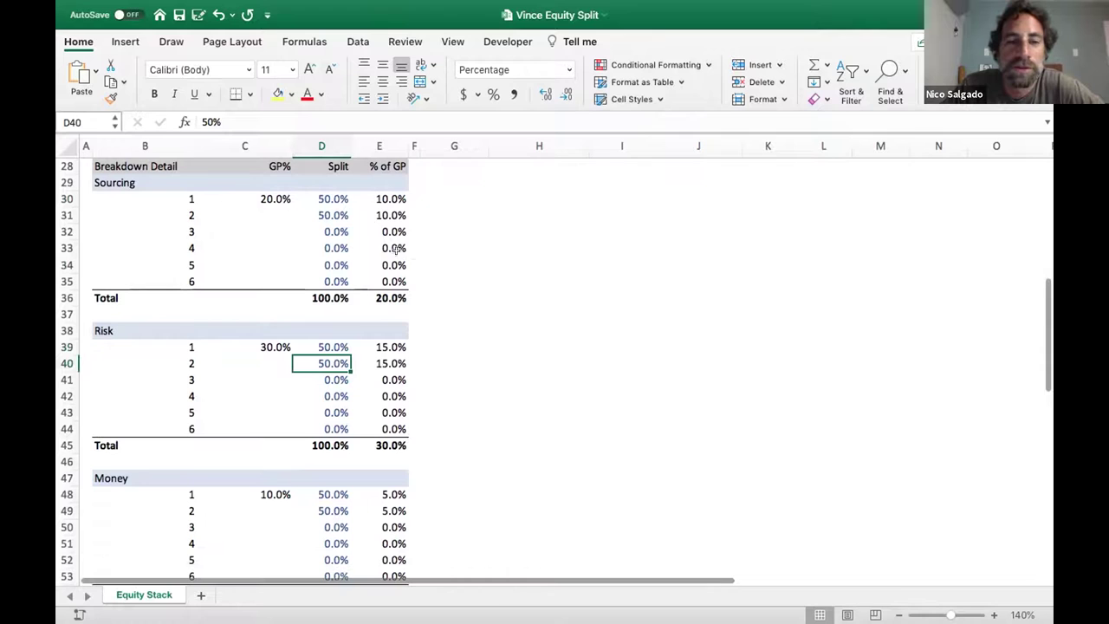
scroll(483, 321, down, 5)
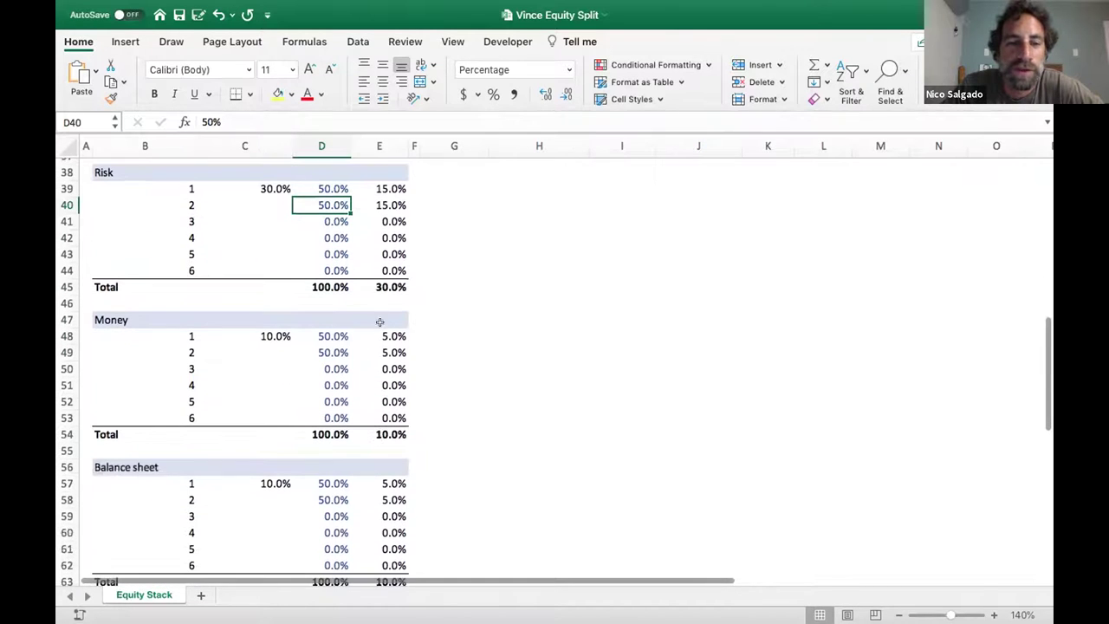
scroll(458, 341, down, 1)
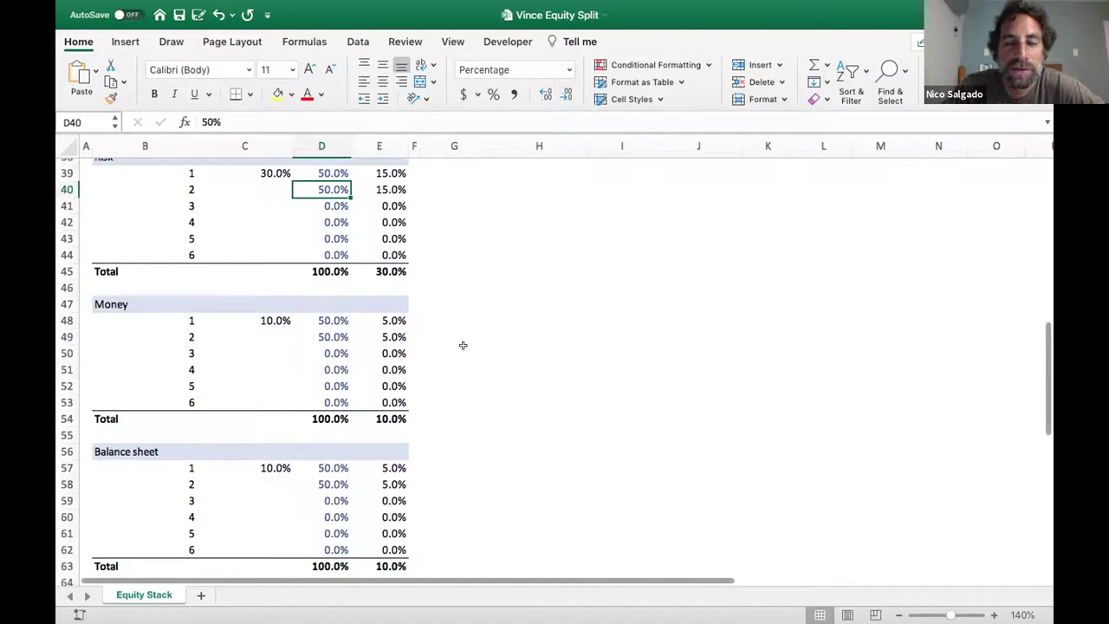
click(340, 318)
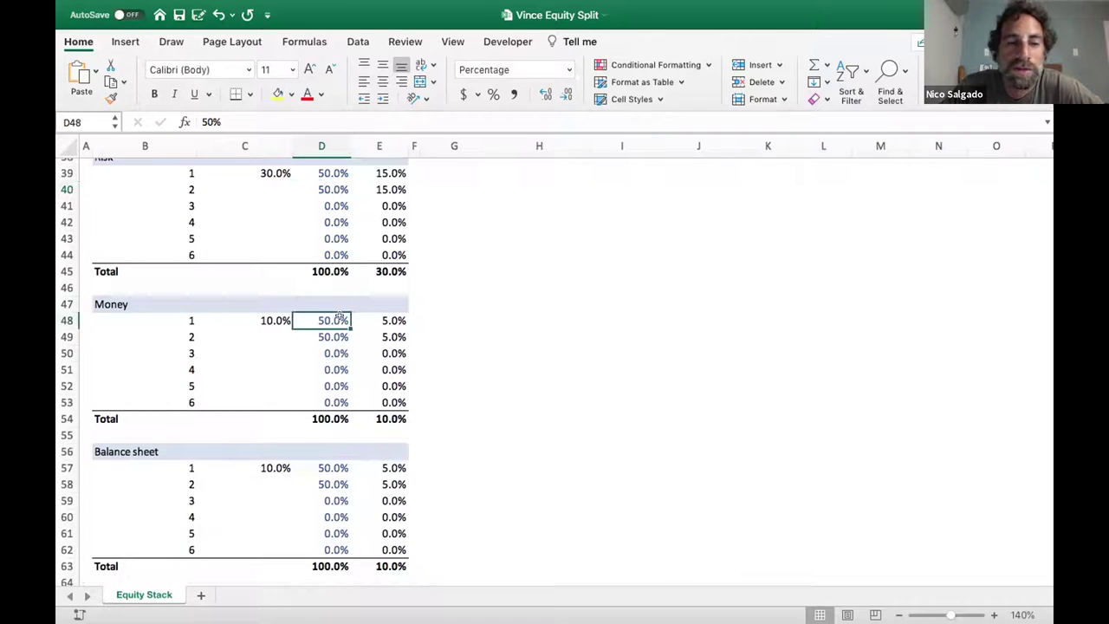
key(Down)
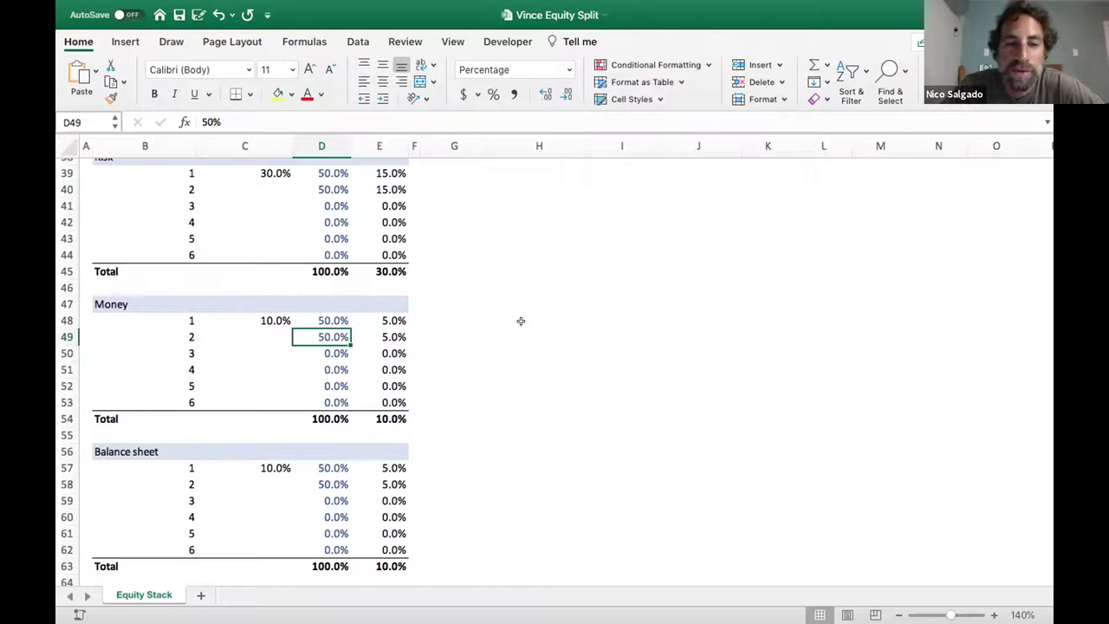
- Inspect the Balance sheet split for members 1 and 2, and view the Asset Management block beneath it
scroll(521, 322, down, 3)
scroll(521, 321, down, 6)
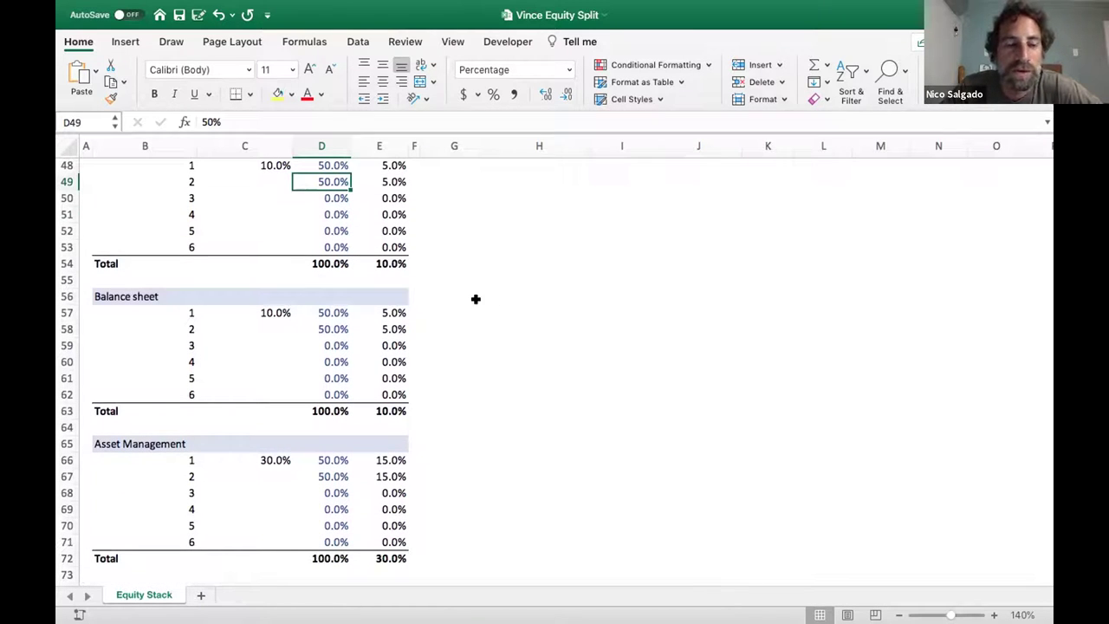
click(340, 311)
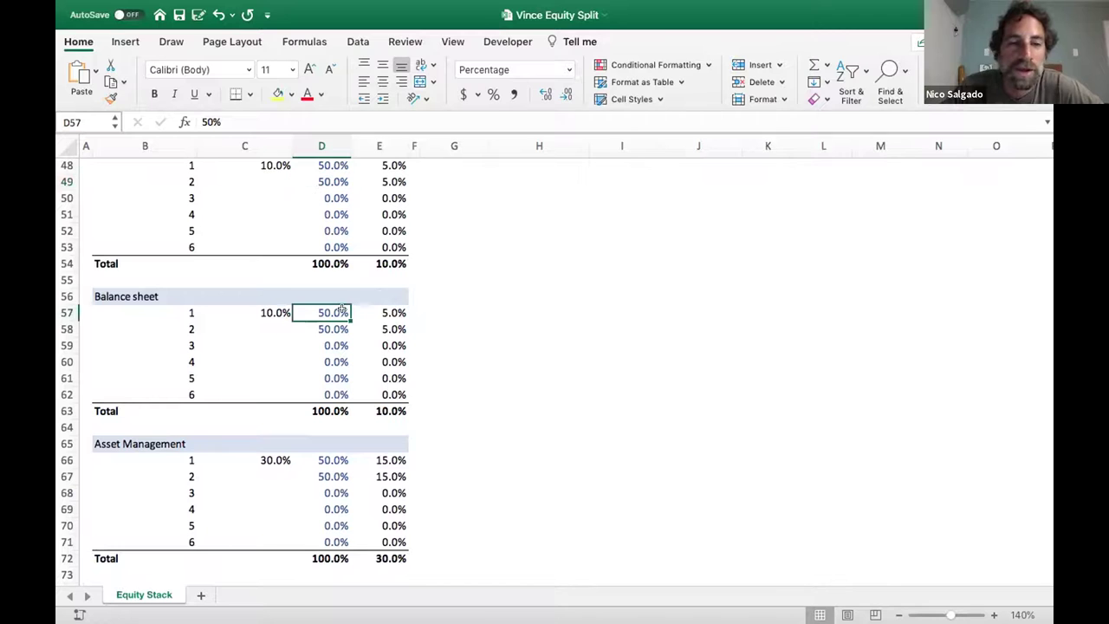
key(Down)
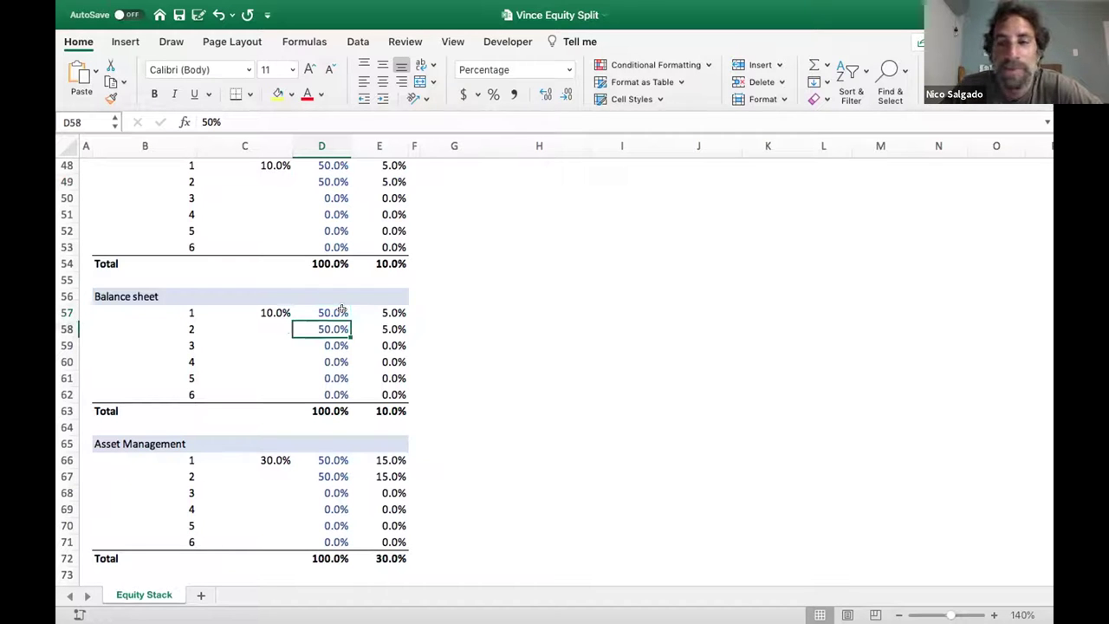
click(343, 310)
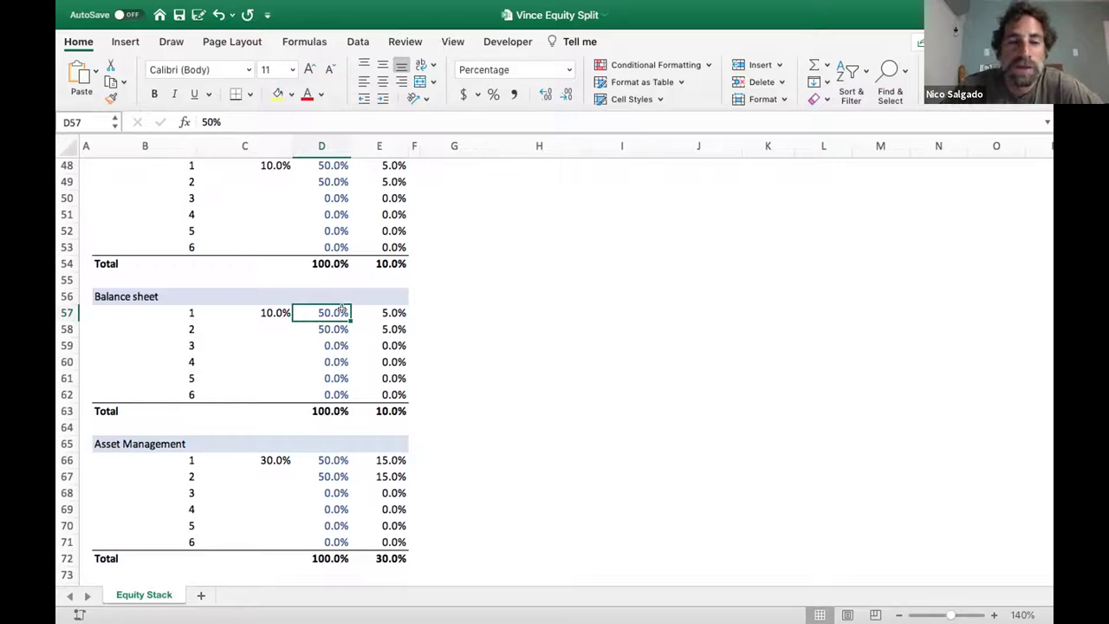
scroll(508, 364, down, 3)
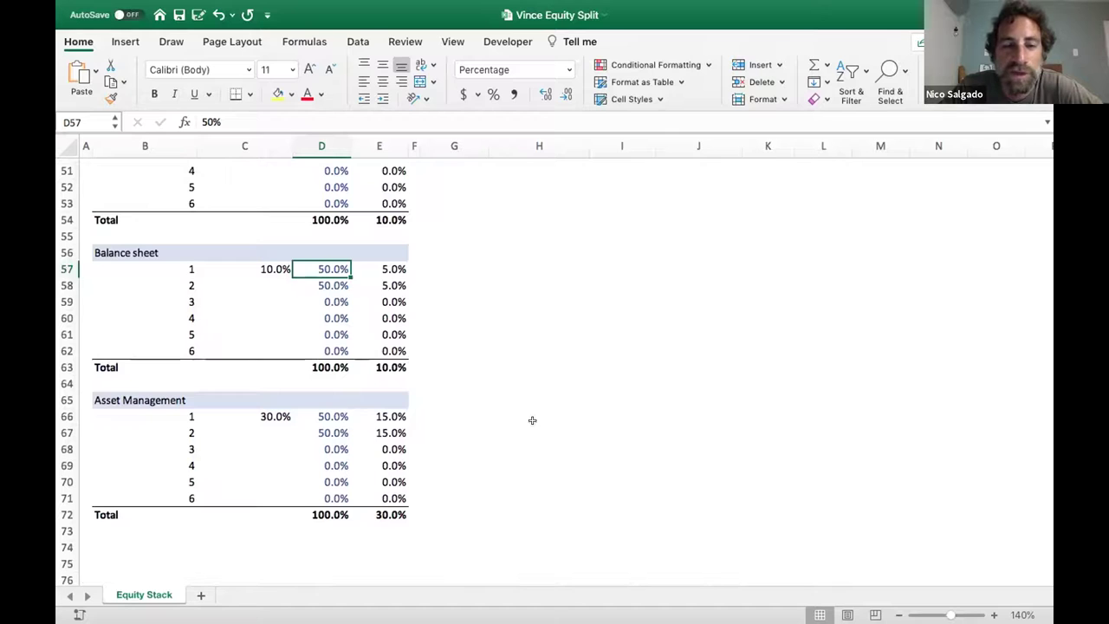
- Return to the Overall table and examine the % of GP for members 1 and 2
scroll(577, 403, up, 15)
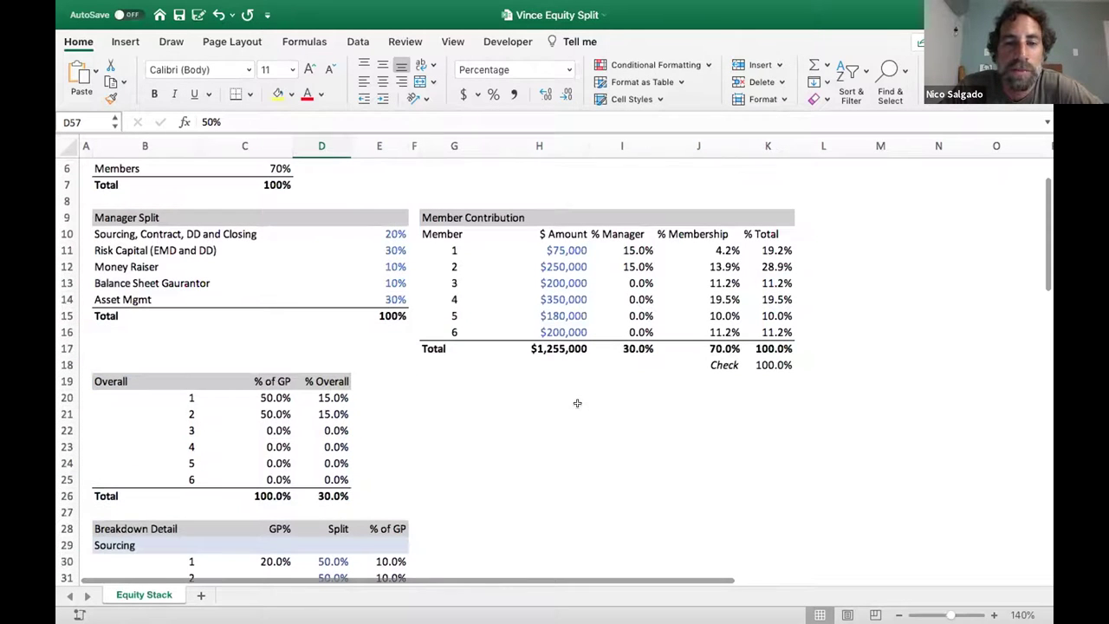
scroll(577, 390, right, 10)
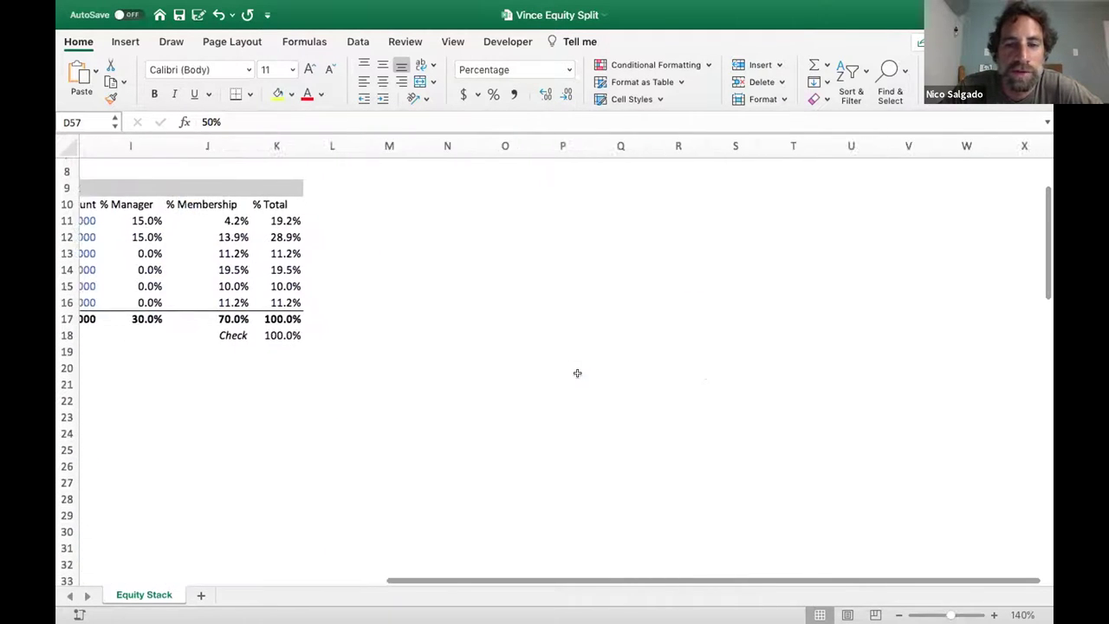
scroll(577, 373, left, 8)
scroll(578, 373, up, 2)
scroll(577, 373, down, 4)
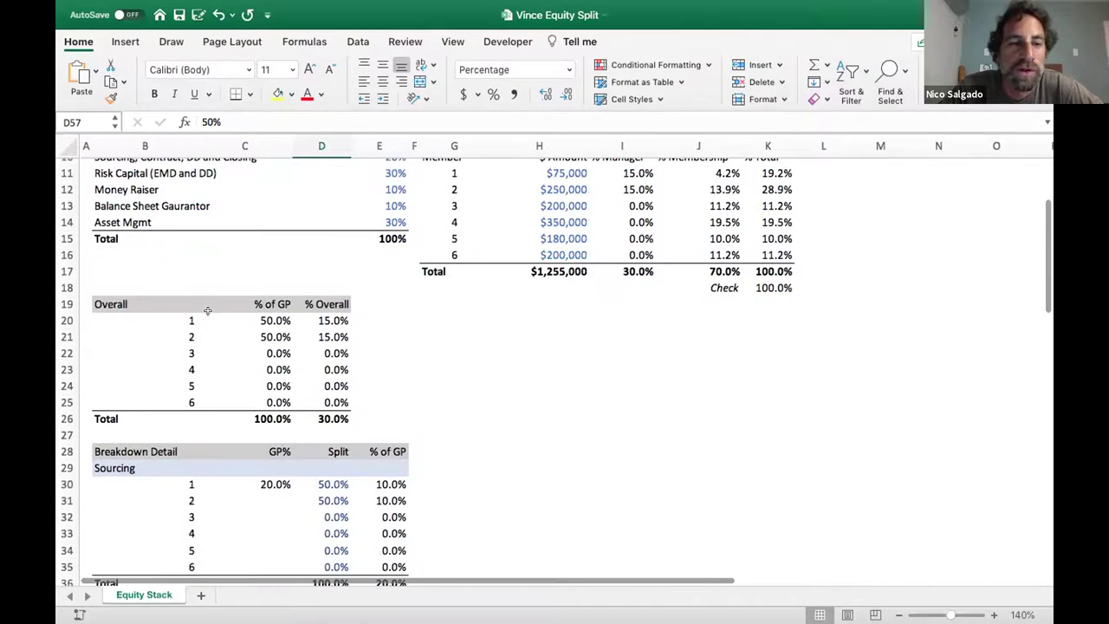
click(257, 316)
key(Down)
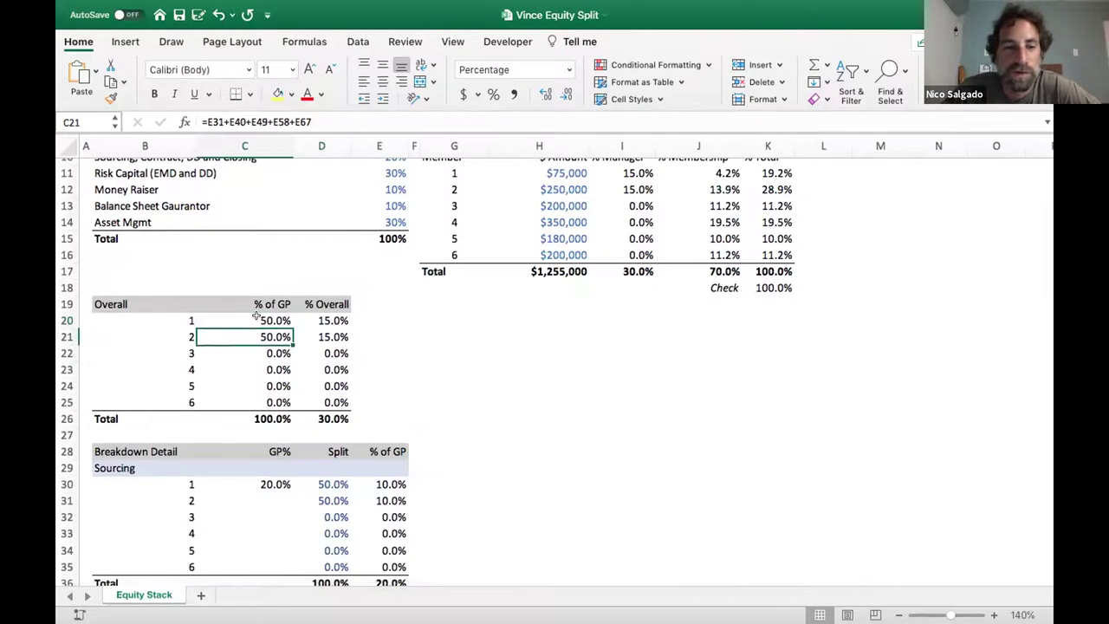
click(442, 363)
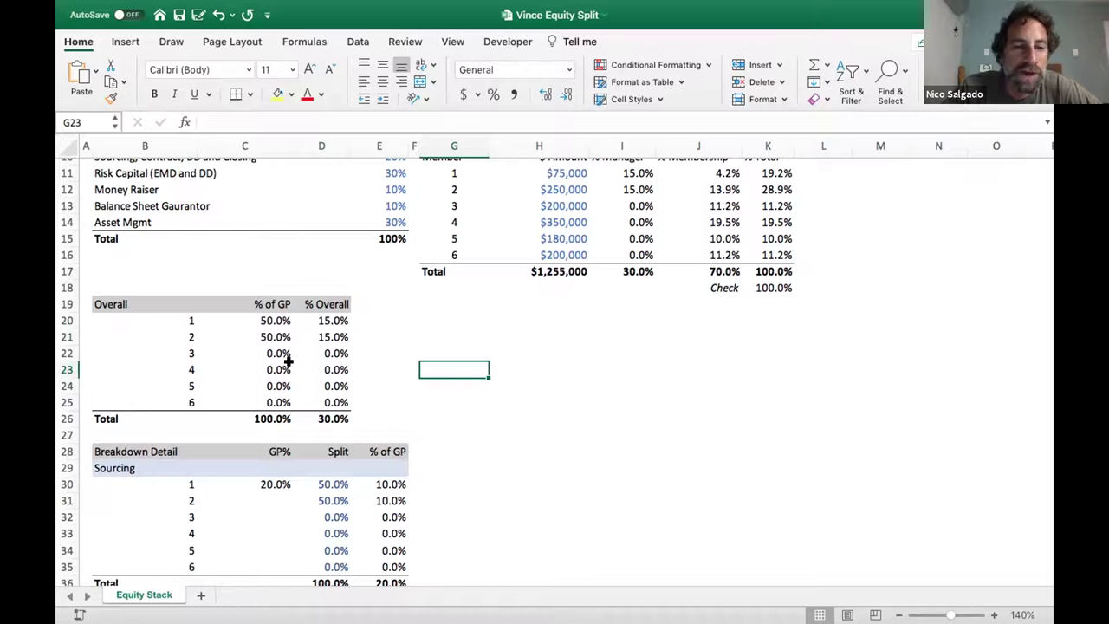
- Check the Managers and Members percentages in the Split table beneath Equity Raise
scroll(381, 238, up, 5)
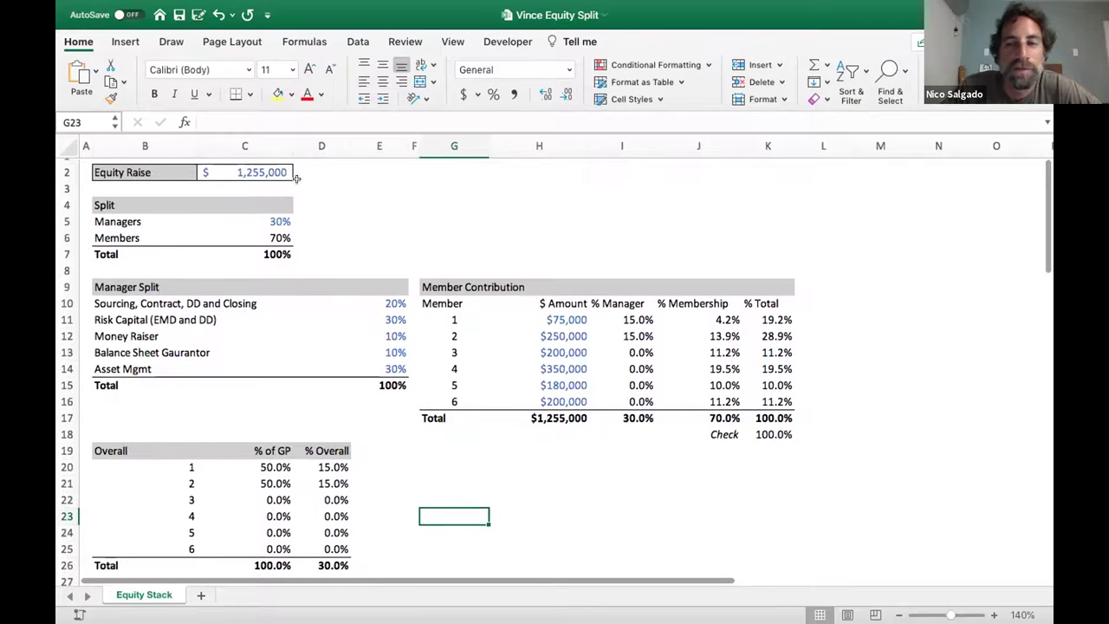
click(279, 216)
key(Down)
click(379, 217)
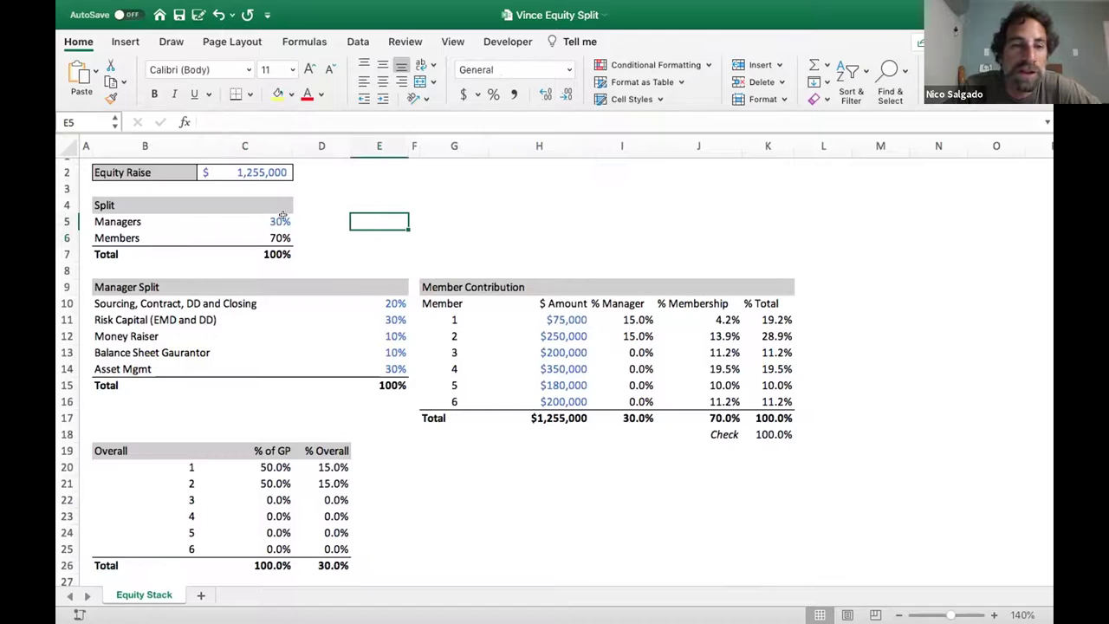
- Go through the % Overall column of the Overall table, from member 1 to the Total row
scroll(345, 240, down, 6)
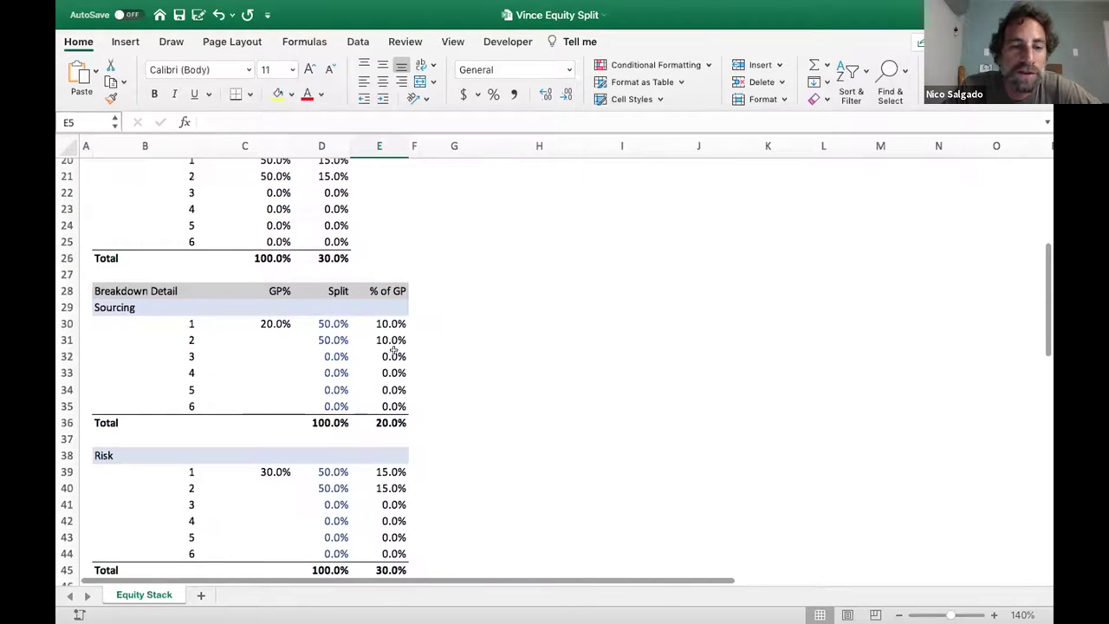
scroll(352, 225, up, 2)
click(328, 257)
key(Down)
key(Down)
key(Down)
key(Down)
key(Down)
key(Down)
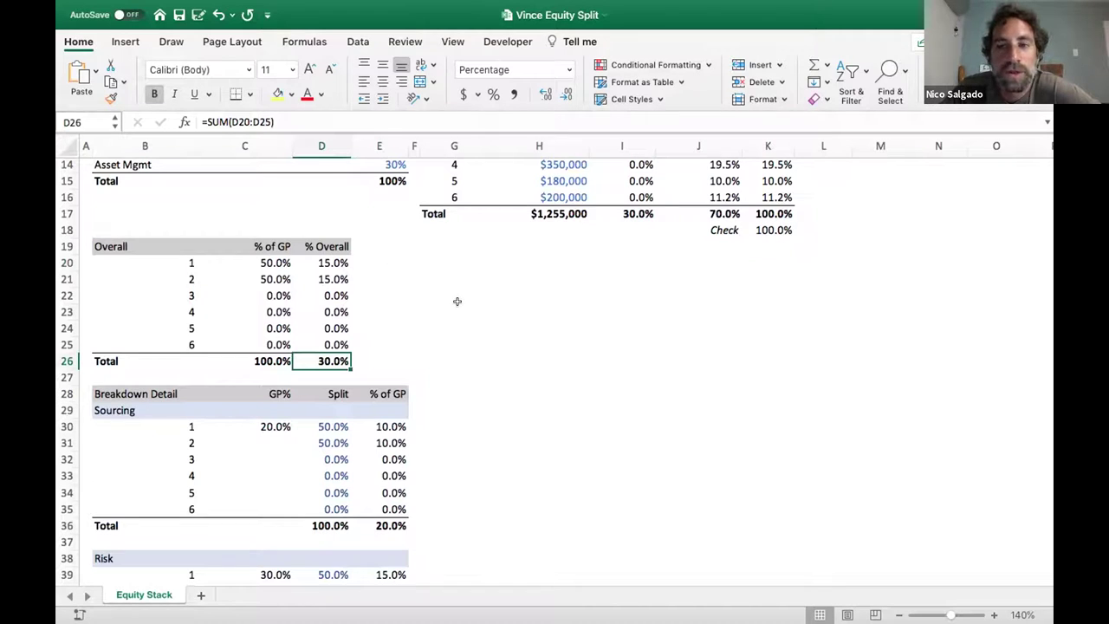
- Compare the % of GP and % Overall values of members 1 and 2 in the Overall table
click(252, 257)
key(Down)
click(250, 254)
key(Down)
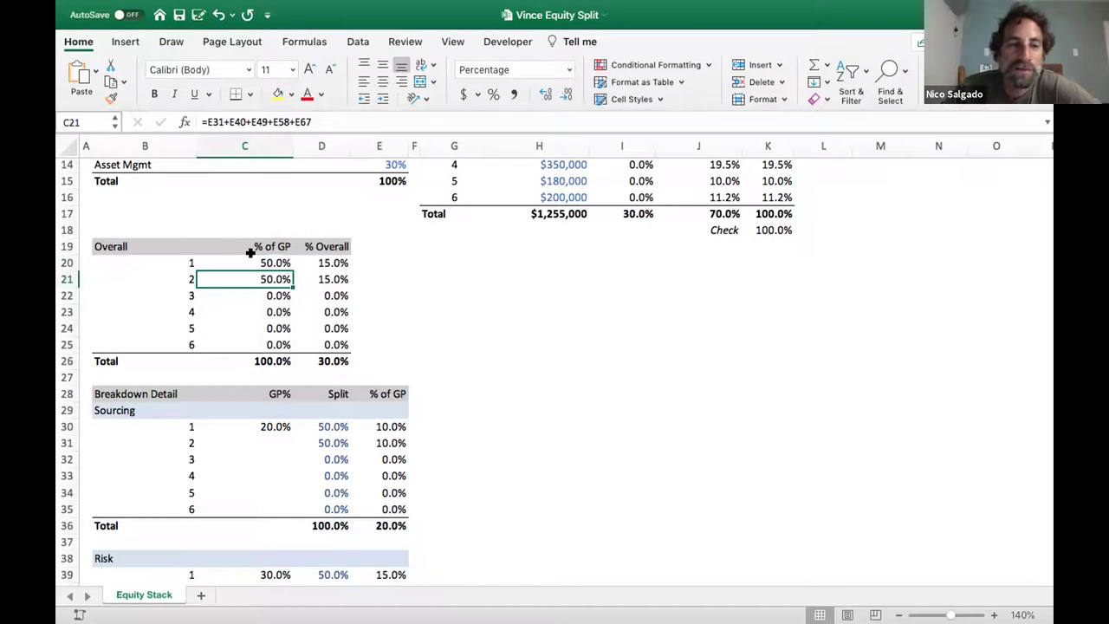
click(335, 255)
key(Down)
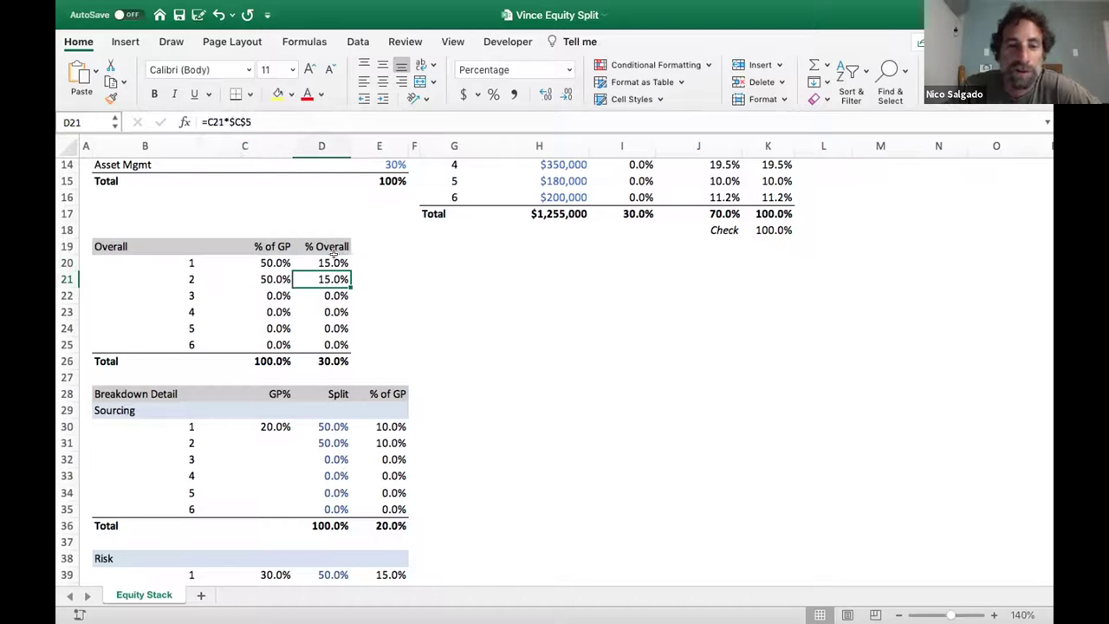
click(485, 323)
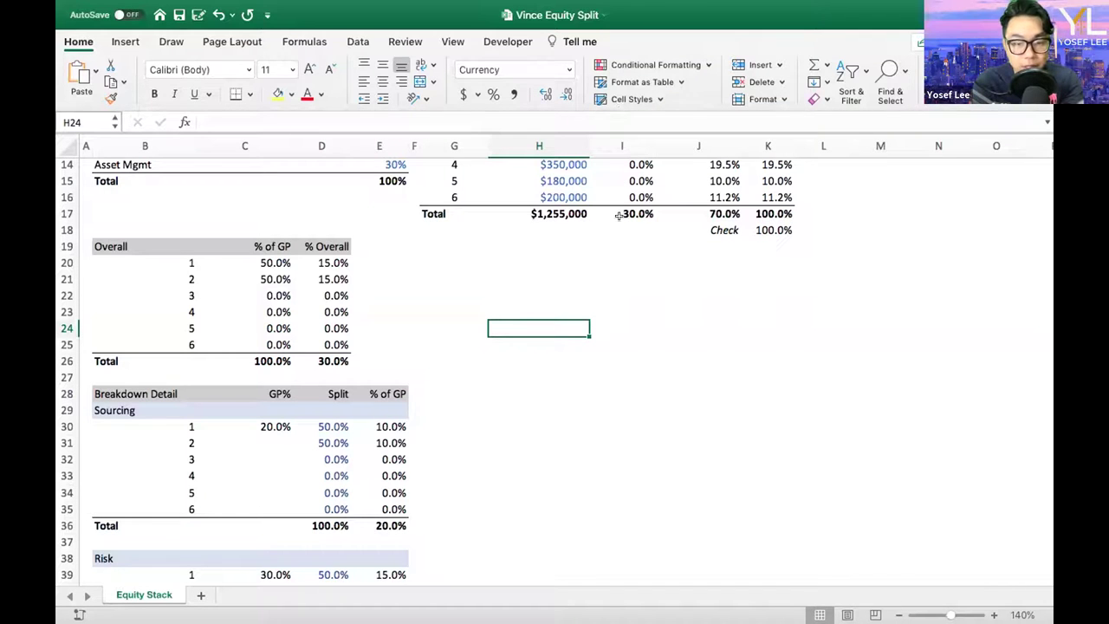
- Review the summary tables at the start of the sheet and highlight the Overall table for discussion, then clear the highlight
scroll(626, 299, up, 6)
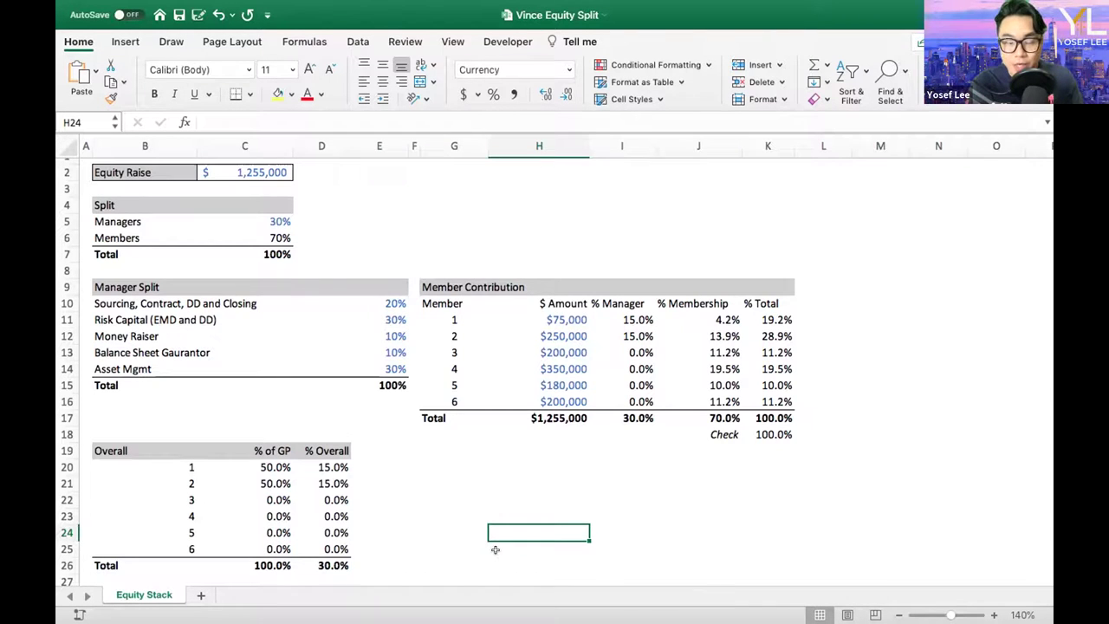
scroll(419, 472, down, 5)
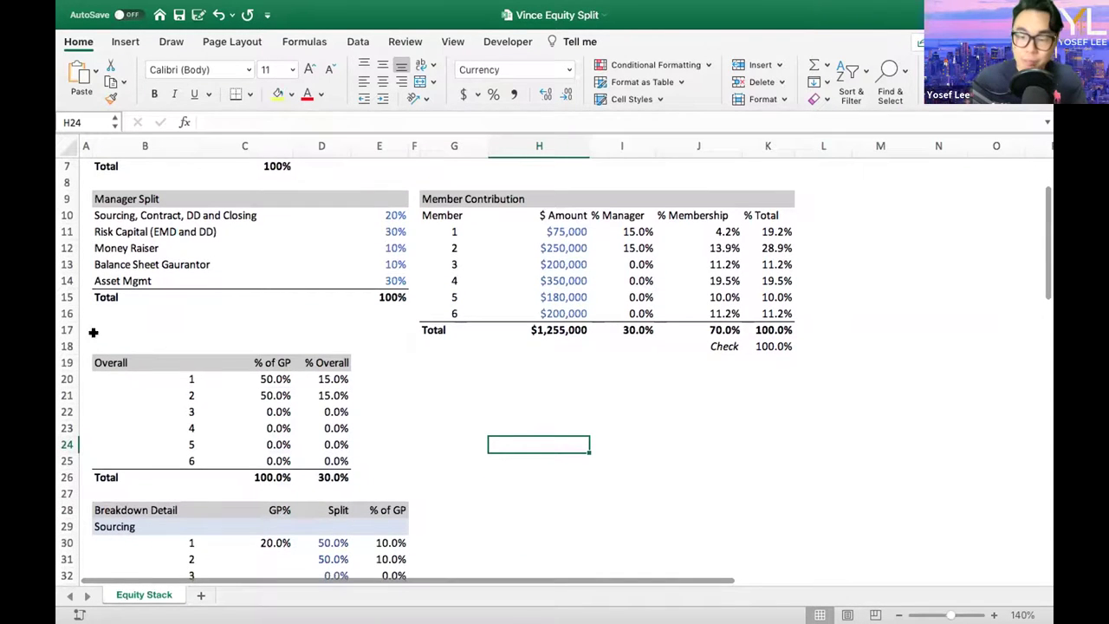
drag(81, 338, 381, 496)
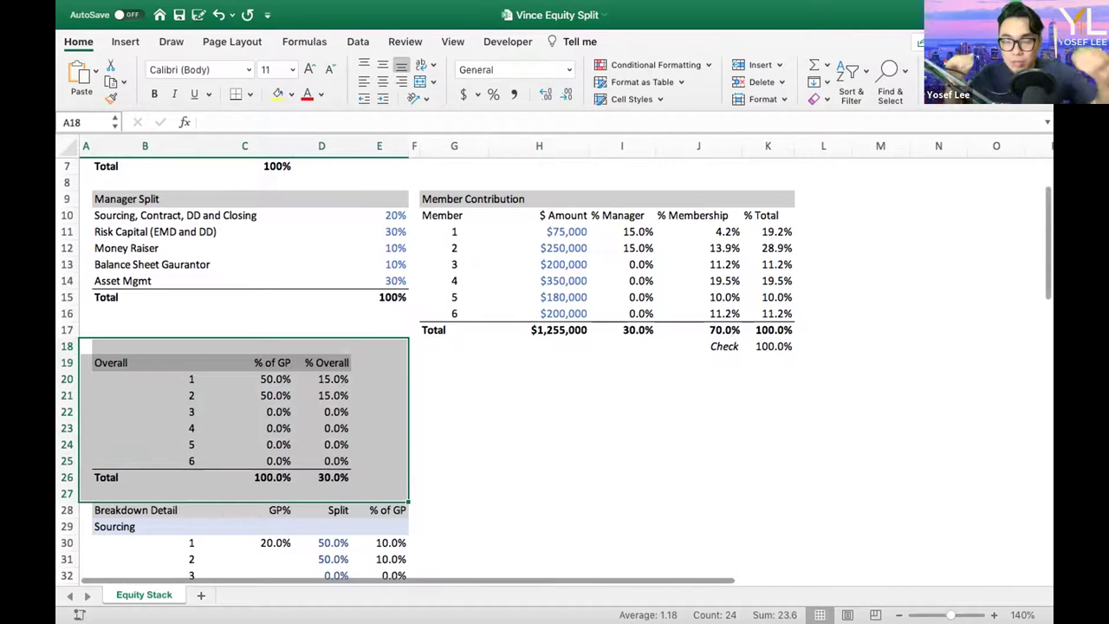
scroll(719, 478, up, 3)
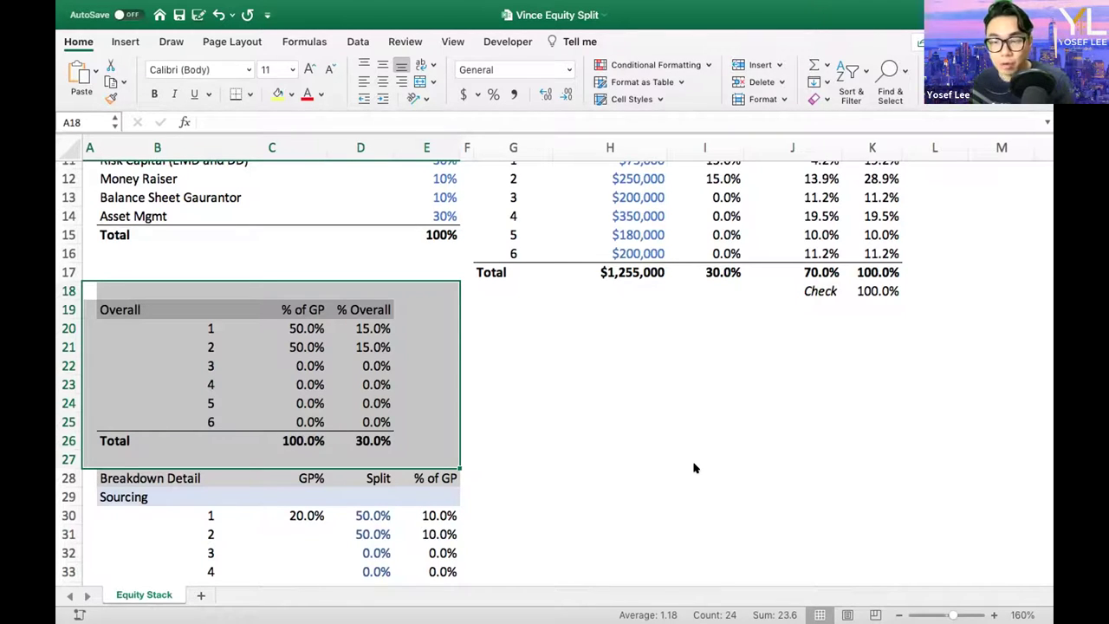
click(669, 437)
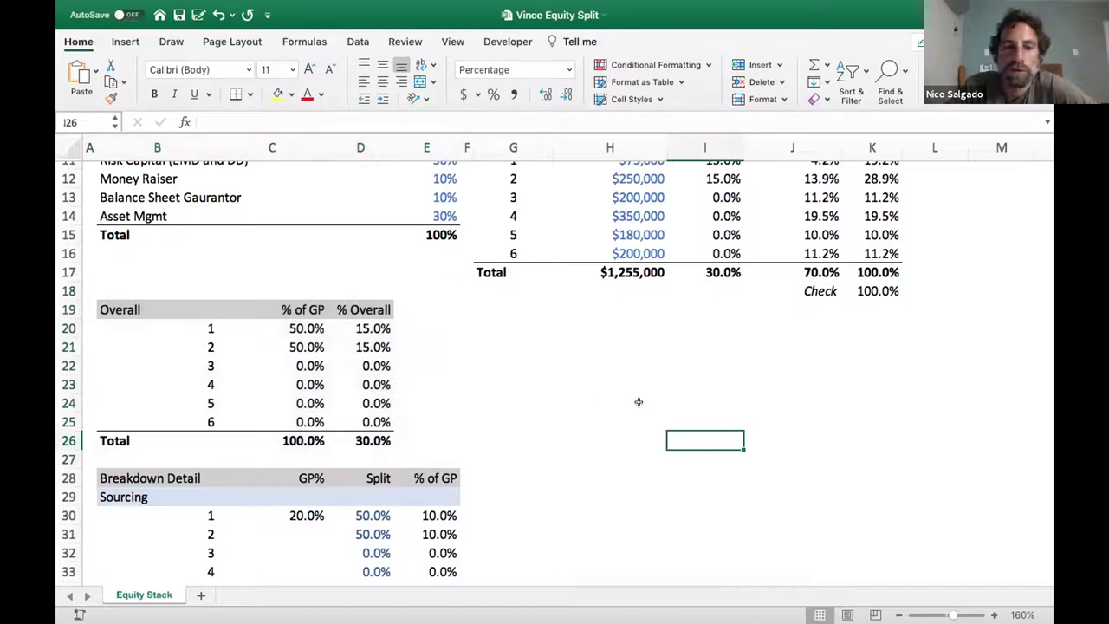
- Revisit the Manager Split percentages from Sourcing through Asset Mgmt and back to Sourcing
scroll(639, 402, down, 3)
scroll(639, 401, up, 10)
scroll(638, 401, down, 10)
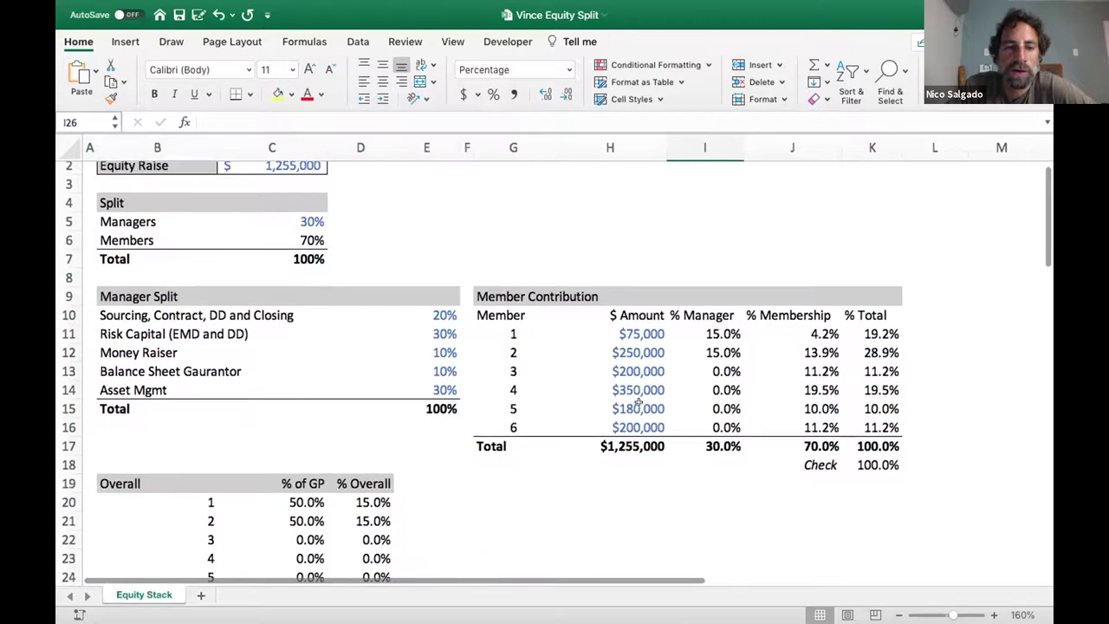
scroll(639, 401, up, 10)
click(446, 327)
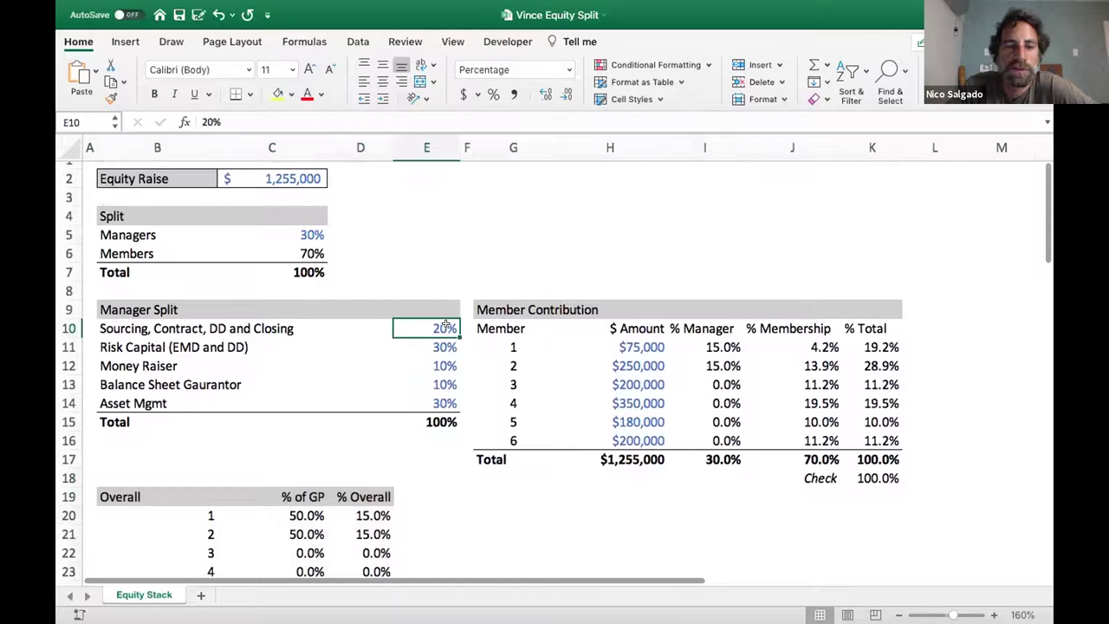
key(Down)
key(Down)
key(Down)
key(Down)
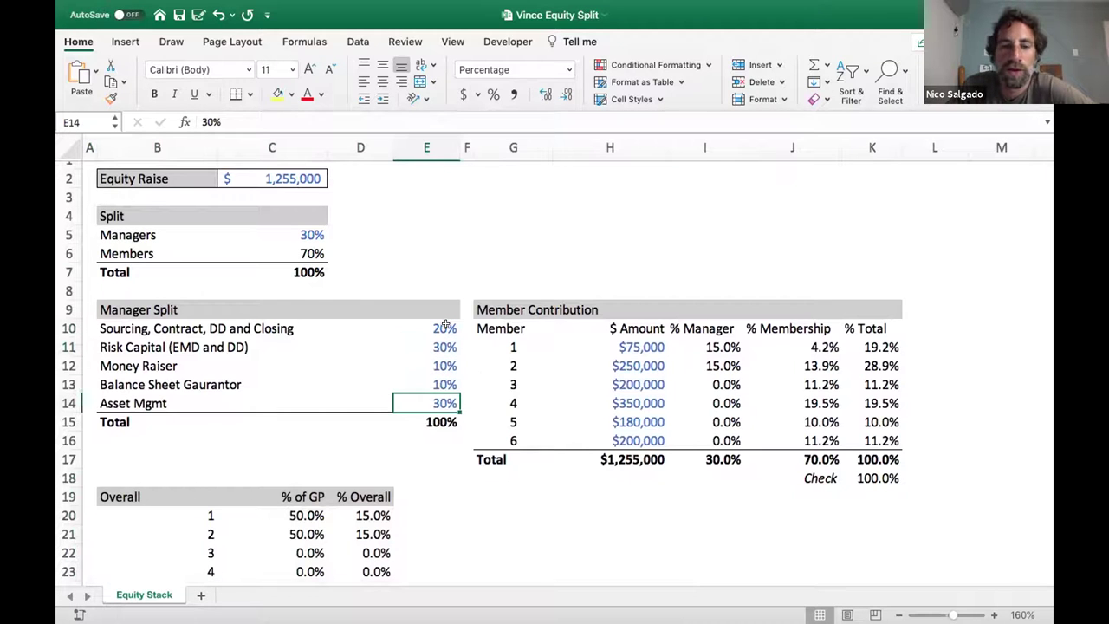
key(Up)
key(Up)
key(Up)
key(Up)
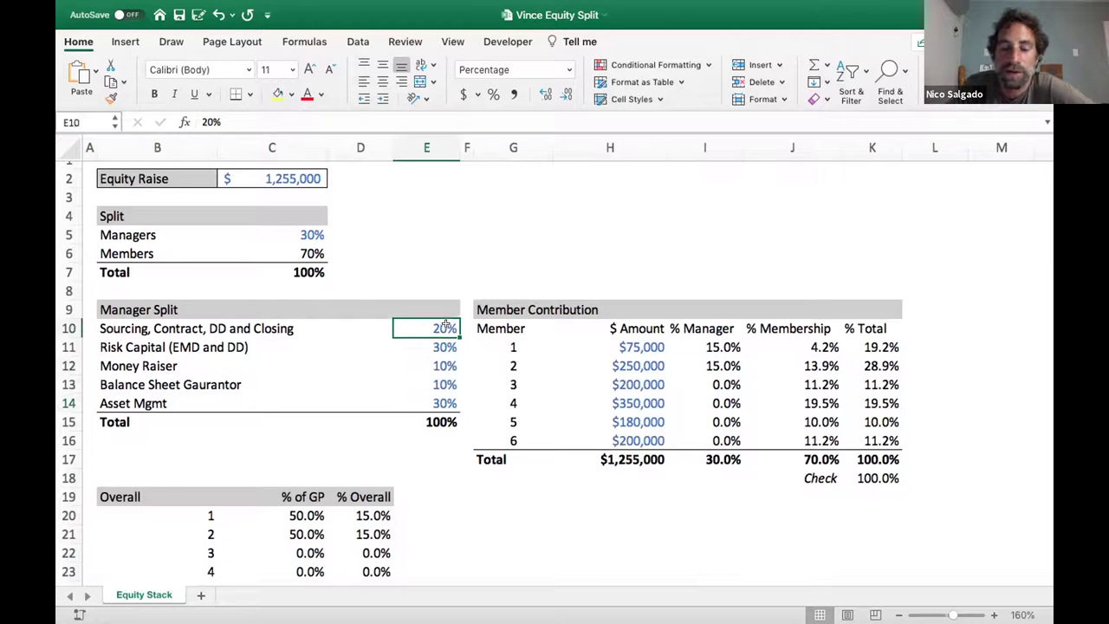
- Go through the Manager Split percentages from Sourcing to Asset Mgmt, then again from Sourcing to Balance Sheet Guarantor
key(Down)
key(Down)
key(Down)
key(Down)
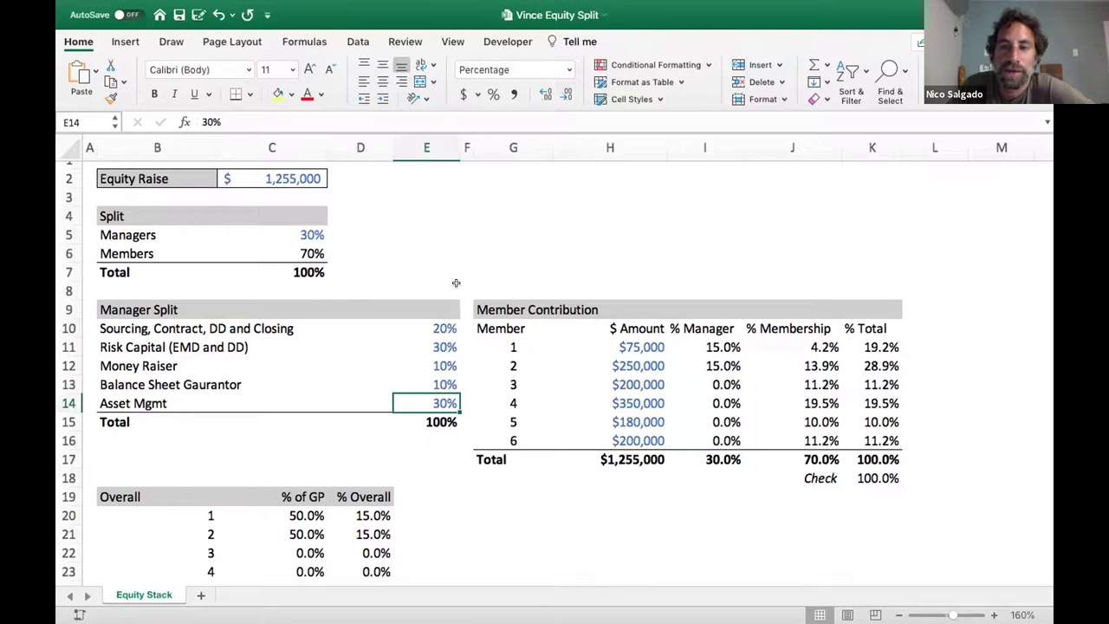
click(432, 328)
key(Down)
key(Down)
key(Down)
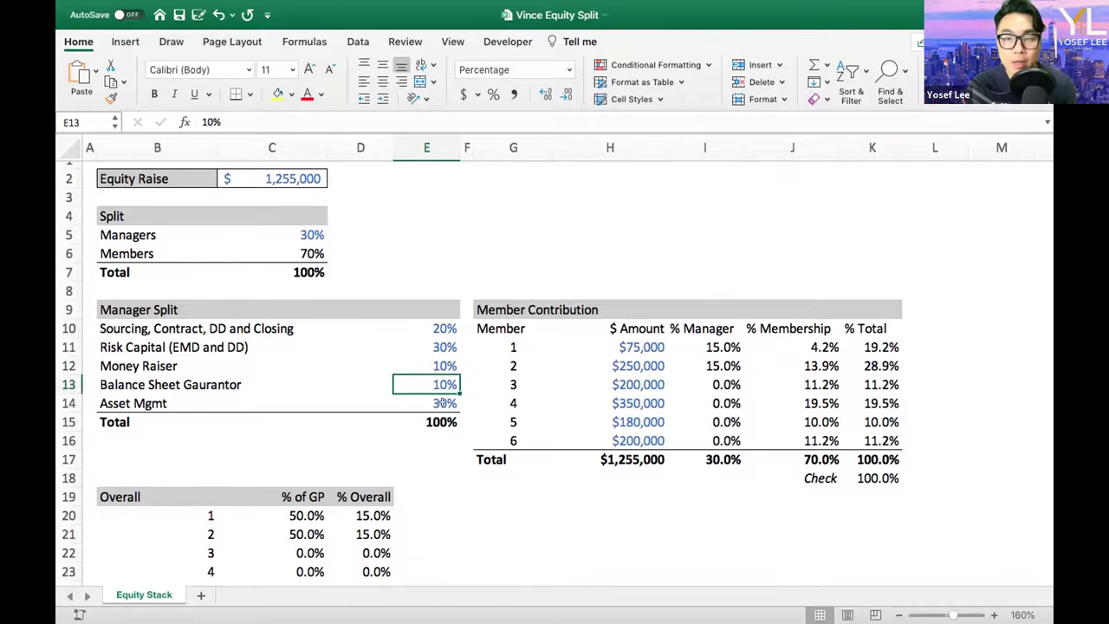
click(483, 272)
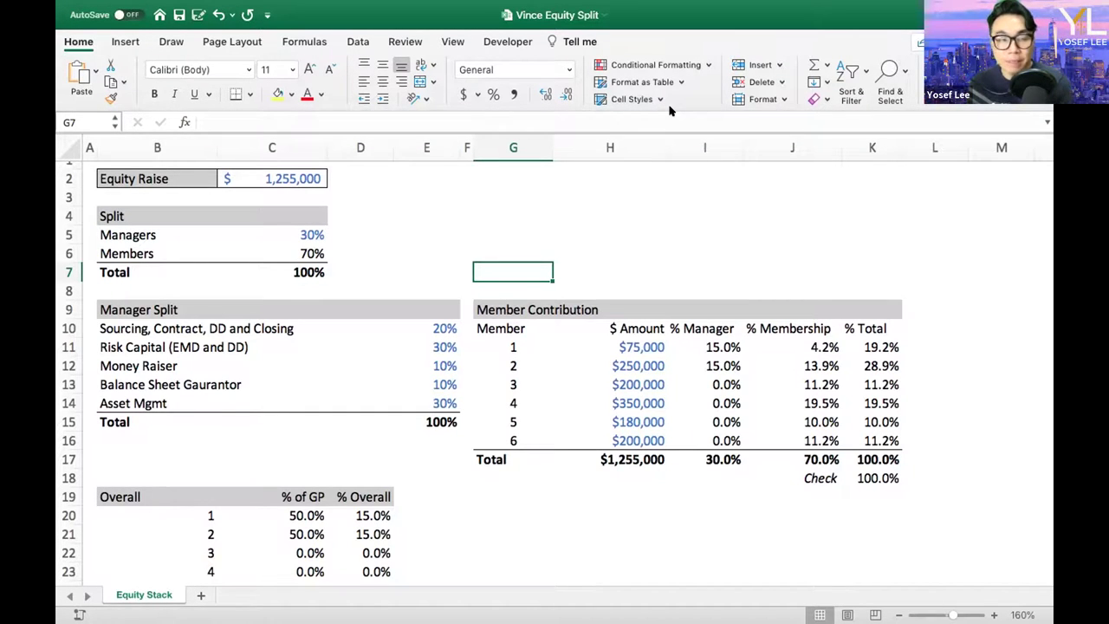
- Set the Managers share in the Split table to 20%
click(310, 231)
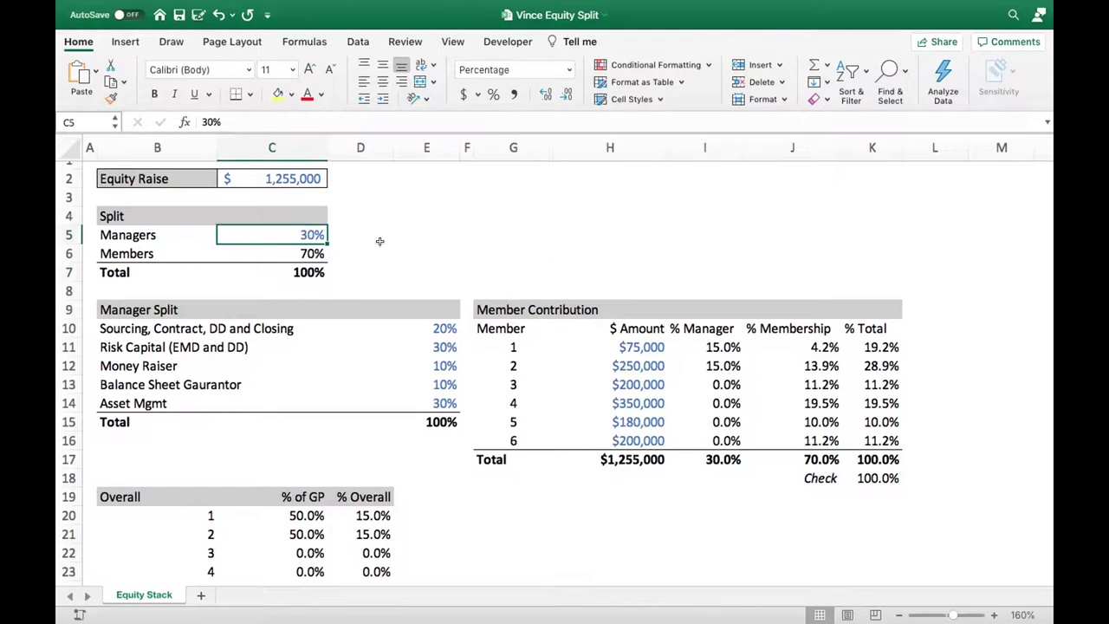
text(20)
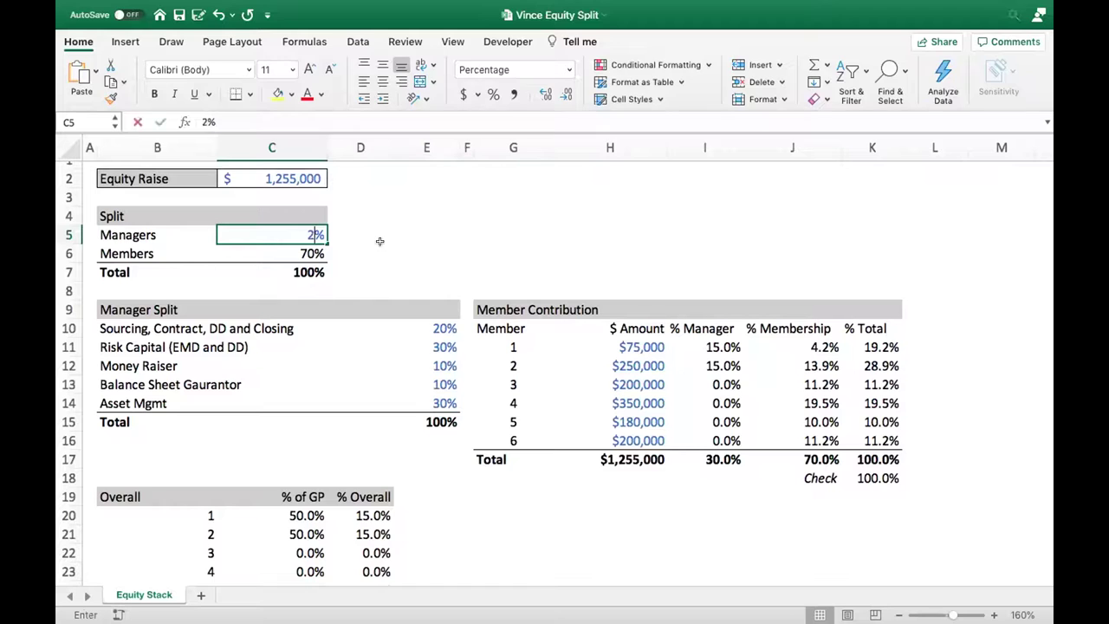
click(421, 252)
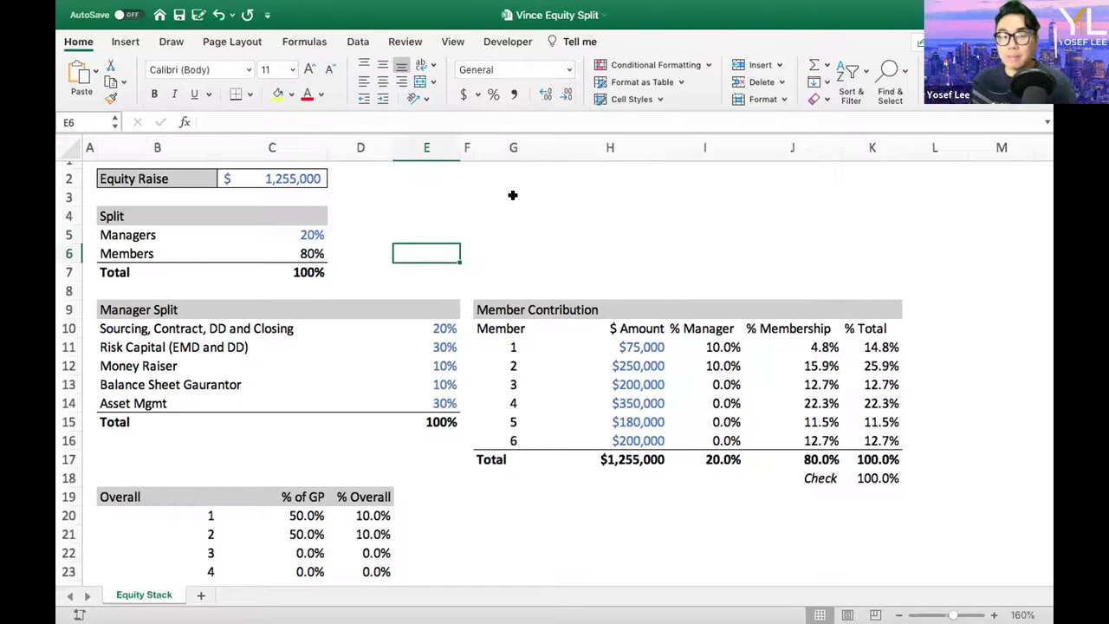
- Try a Managers share of 40% in the Split table
click(304, 229)
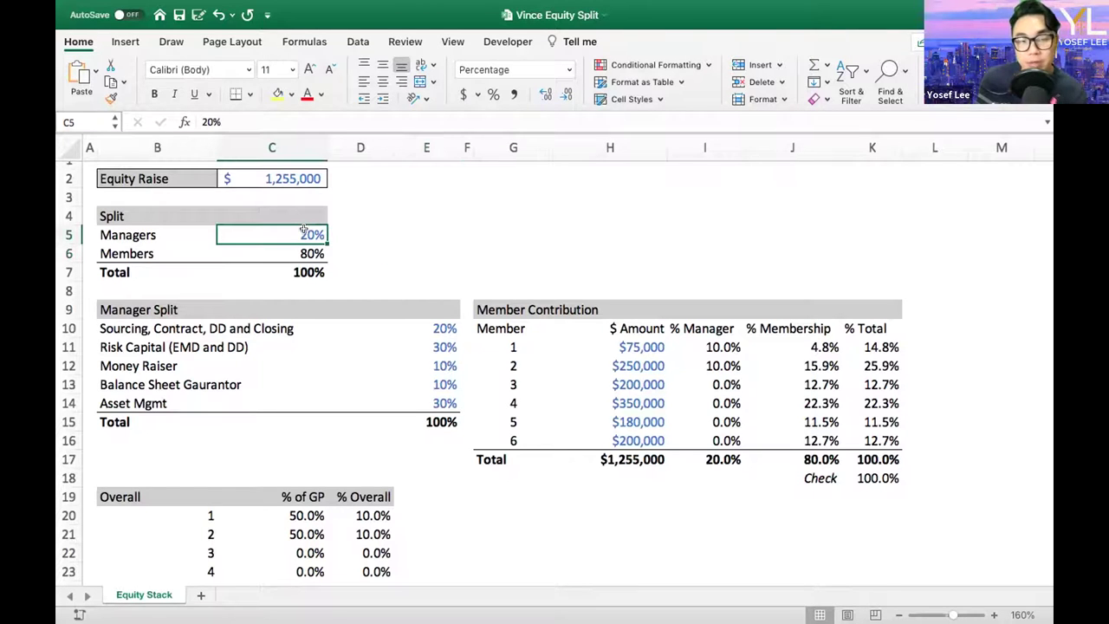
text(40)
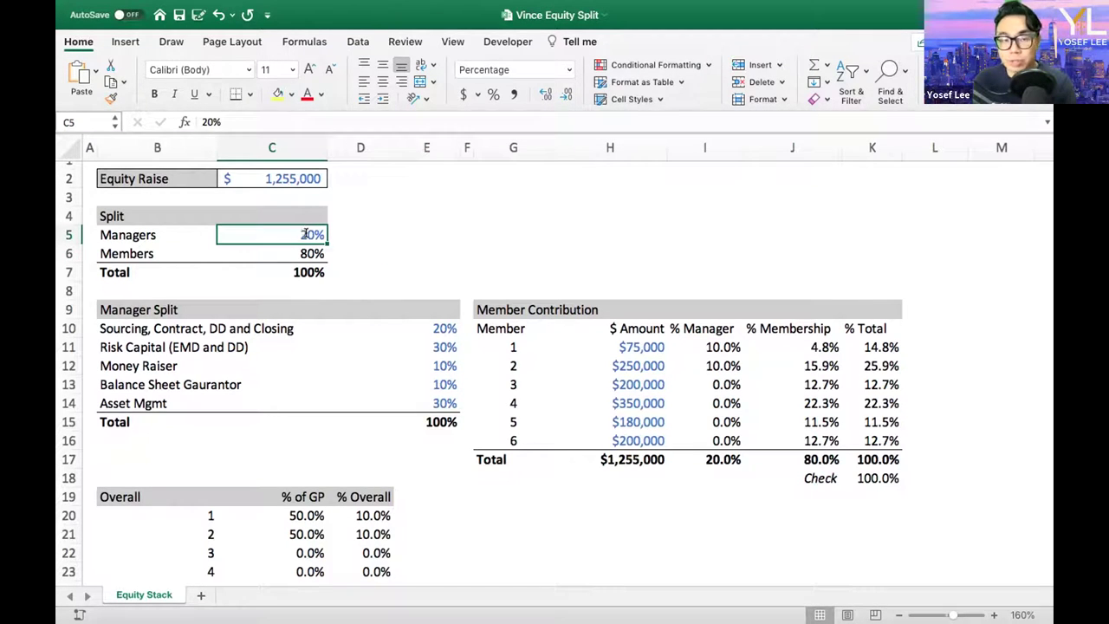
click(392, 212)
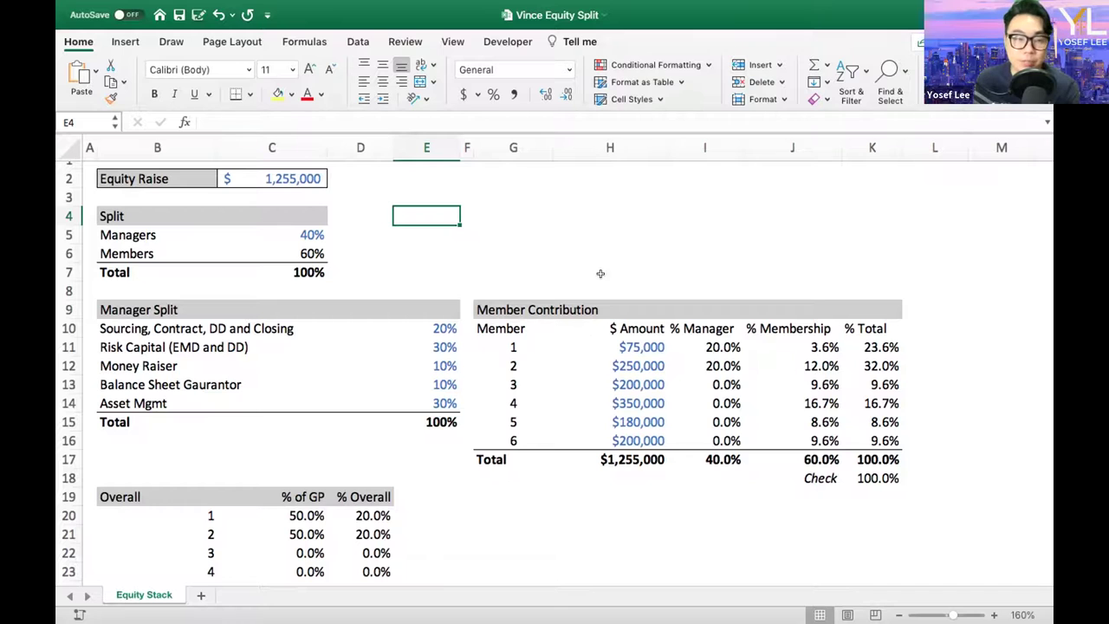
- Return the Managers share in the Split table to 20%
click(305, 231)
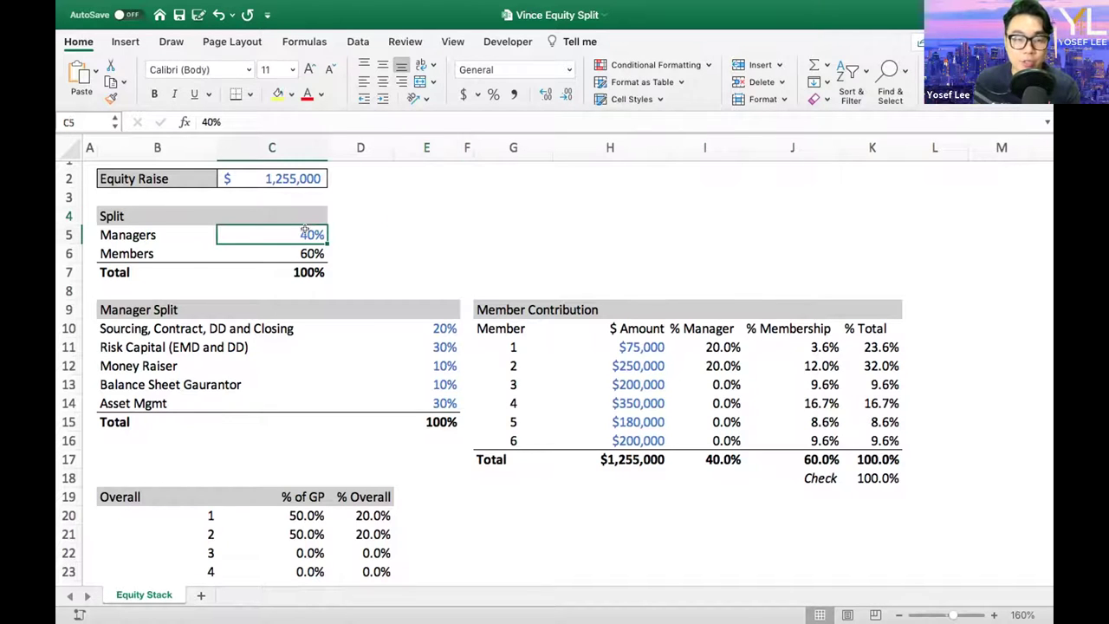
text(30)
key(BackSpace)
key(BackSpace)
text(20)
click(381, 264)
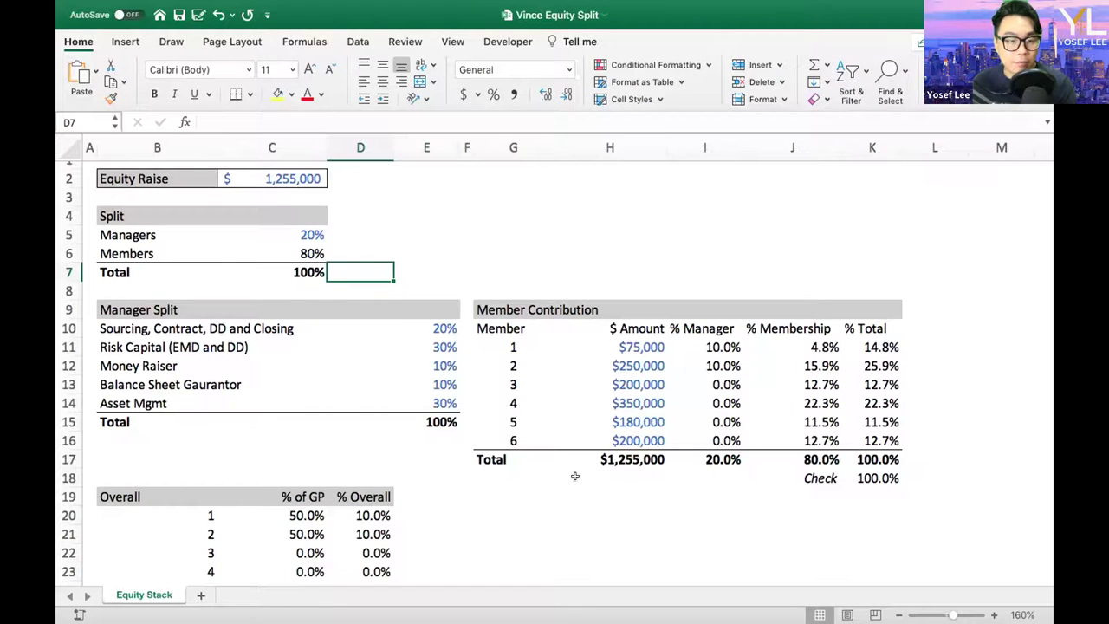
- Highlight each Manager Split role row in turn, from Sourcing, Contract, DD and Closing through Asset Mgmt
scroll(575, 476, down, 2)
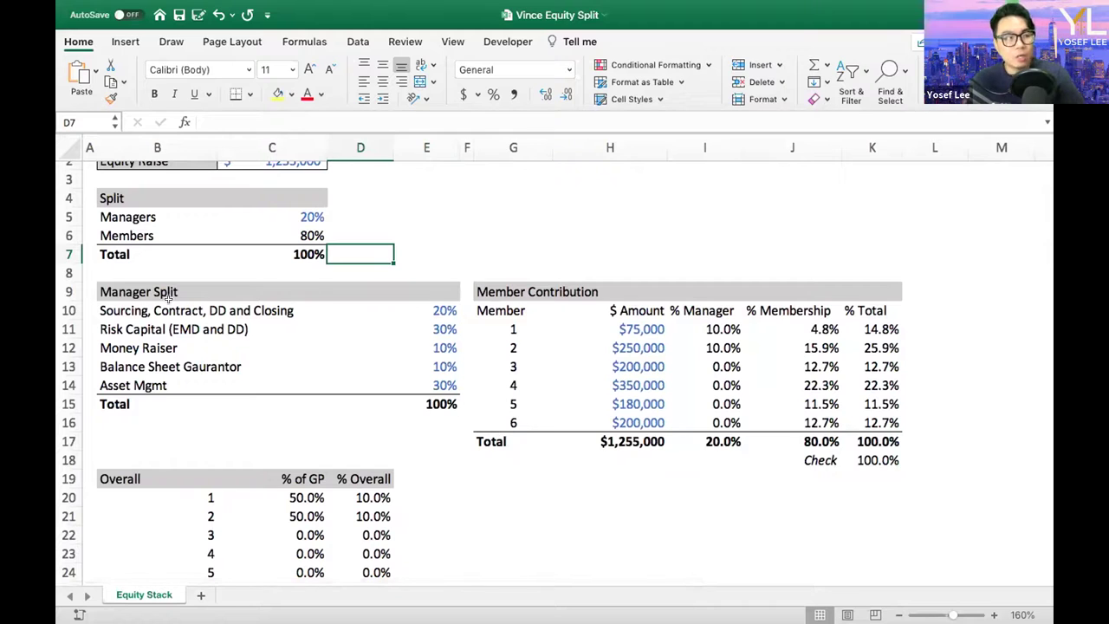
click(65, 311)
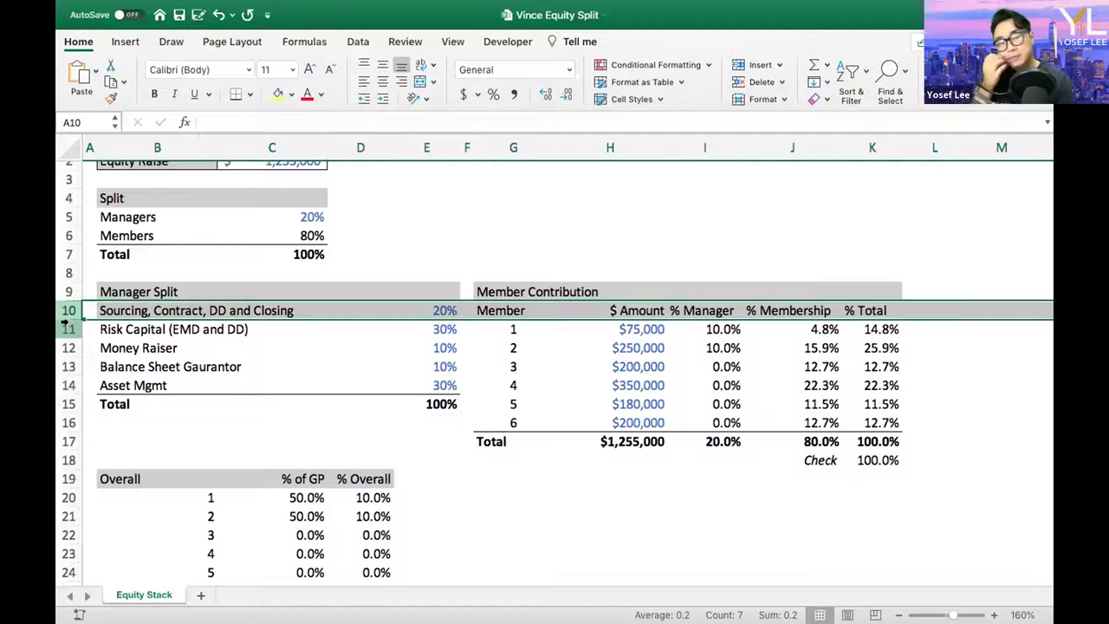
click(67, 330)
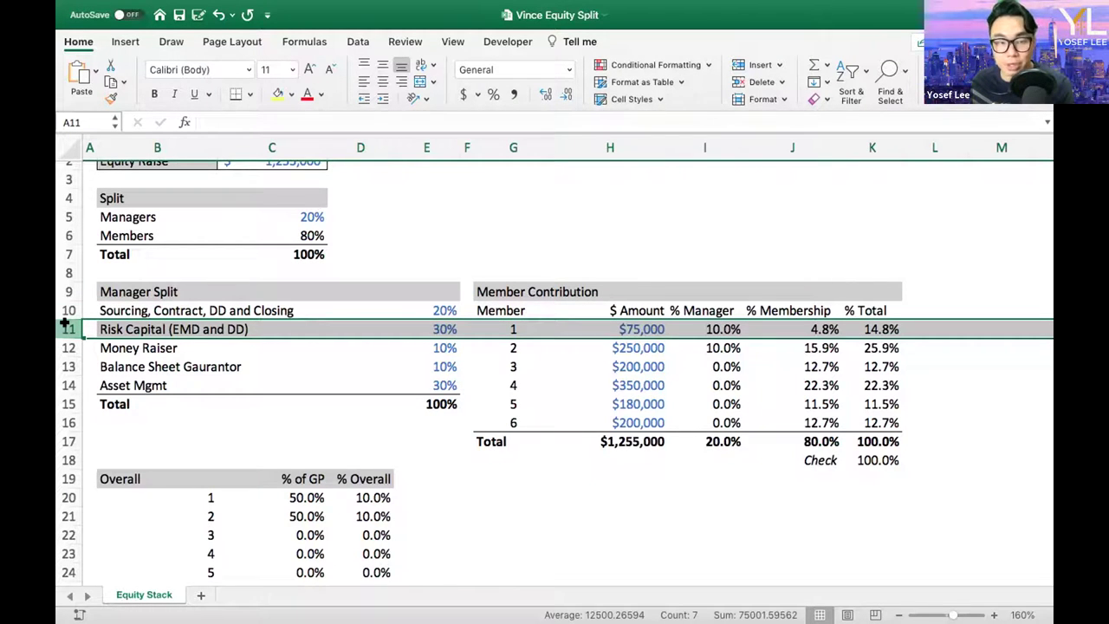
click(65, 345)
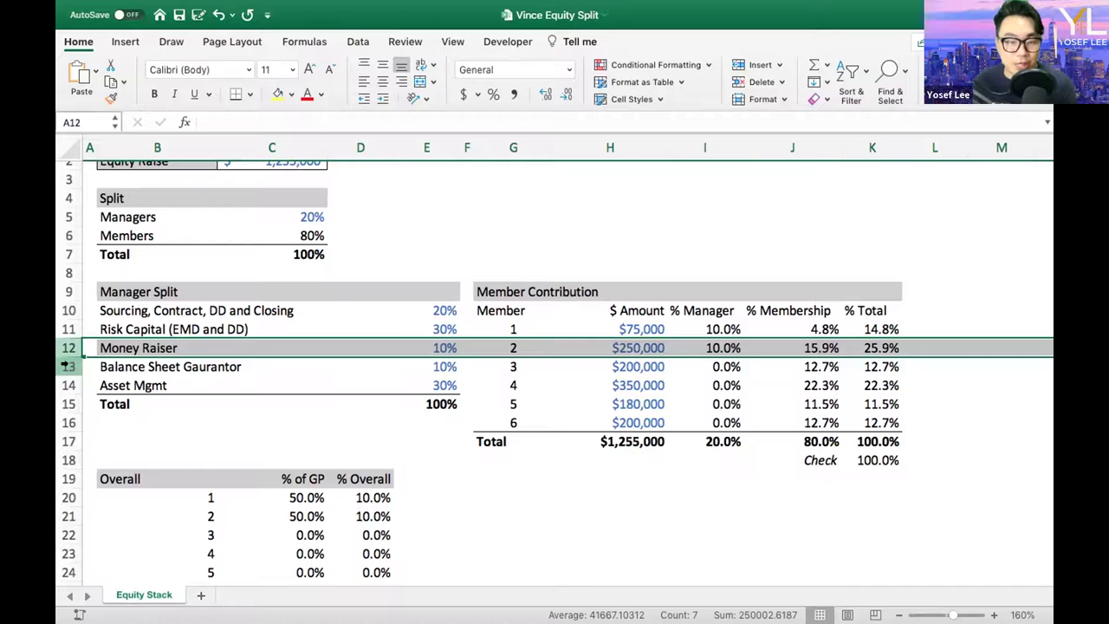
click(65, 367)
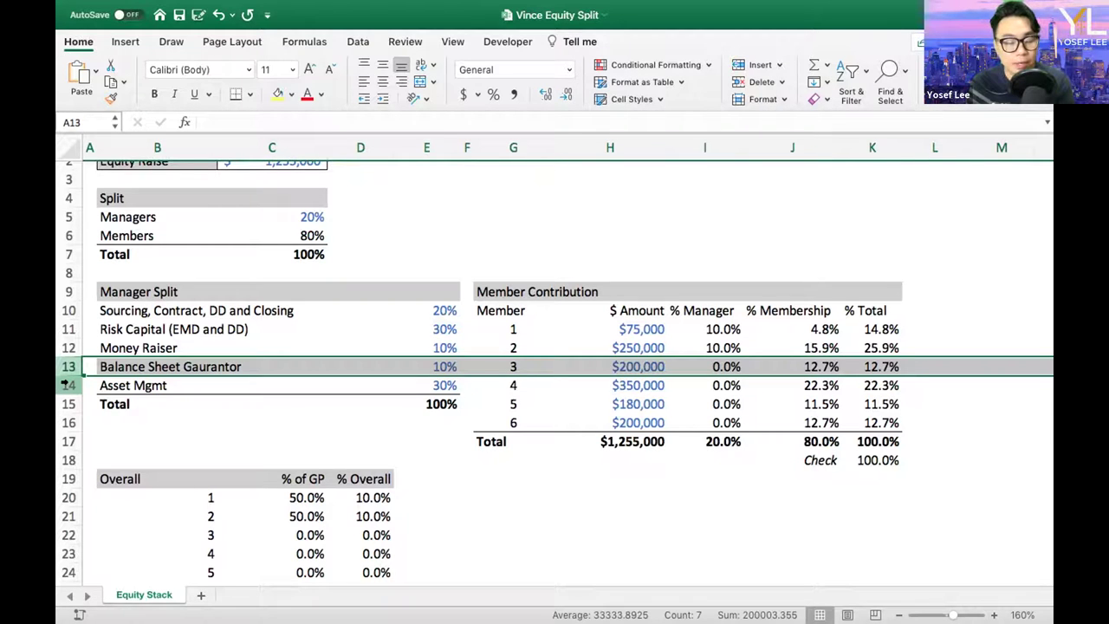
click(68, 385)
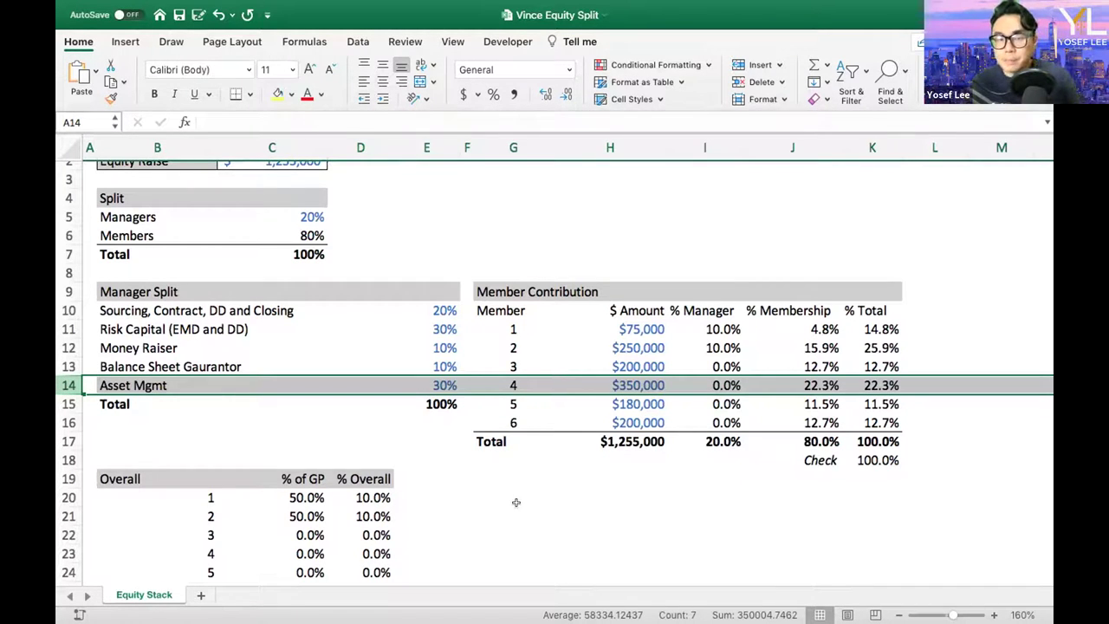
scroll(515, 507, down, 1)
scroll(515, 503, up, 1)
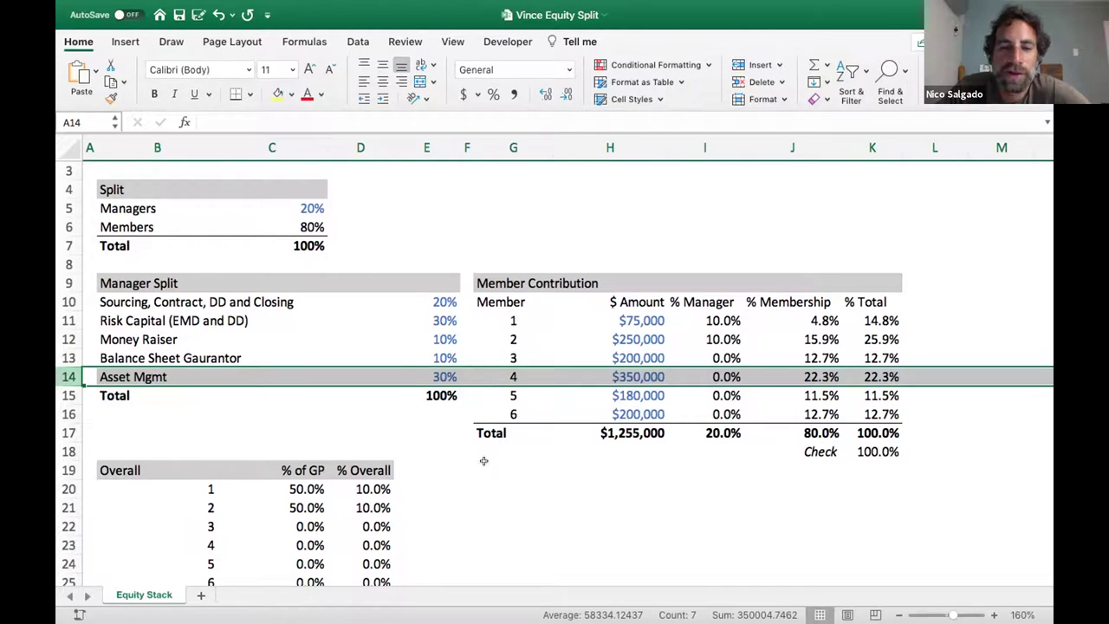
- Highlight the Overall table from its header through member 6 for discussion, then clear the highlight
scroll(483, 460, down, 3)
click(360, 437)
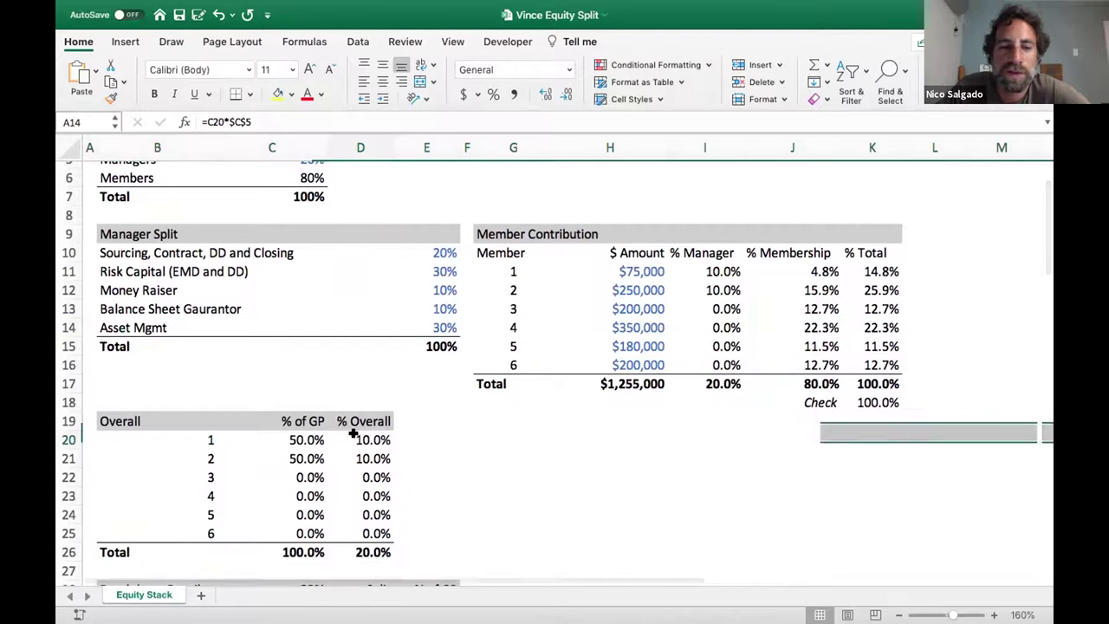
drag(83, 416, 368, 534)
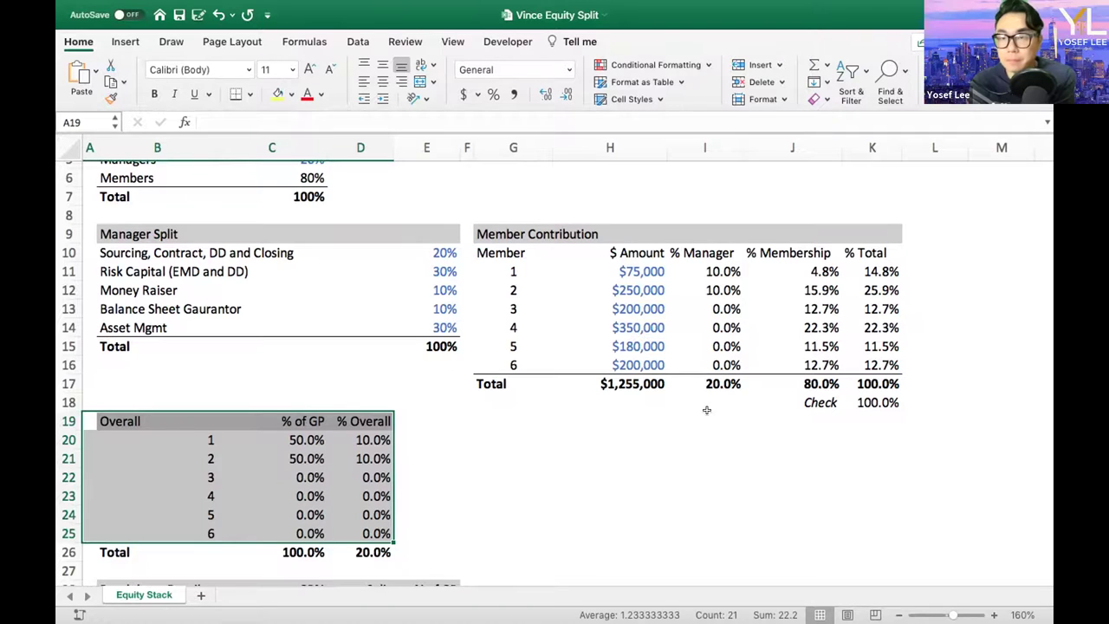
click(621, 452)
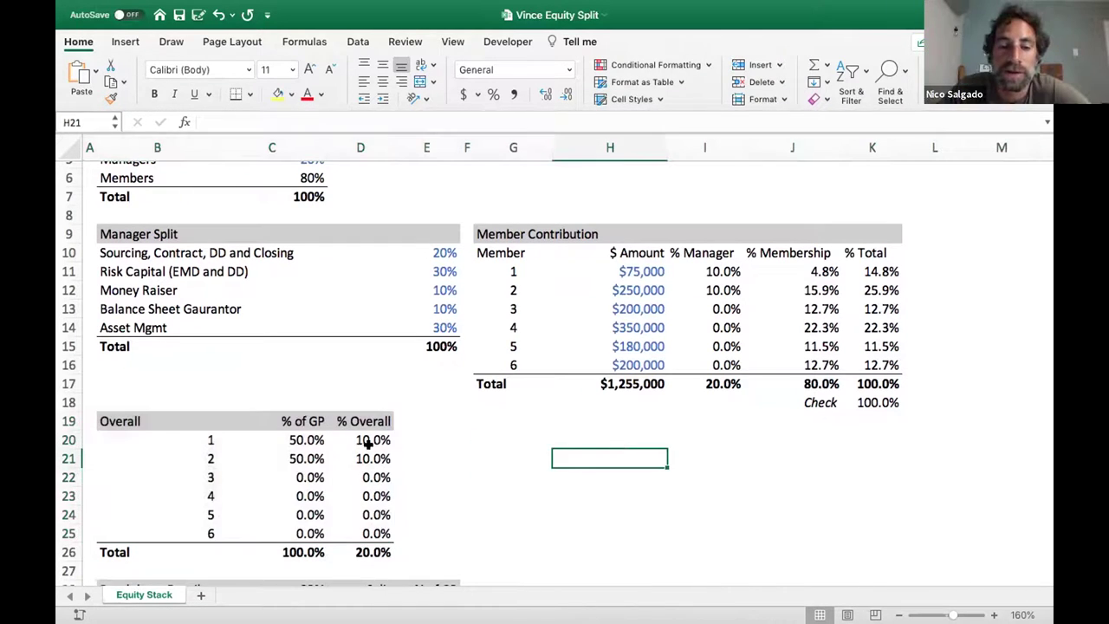
- Inspect member 1's % of GP formula in the Overall table and point out members 1 to 3
click(312, 439)
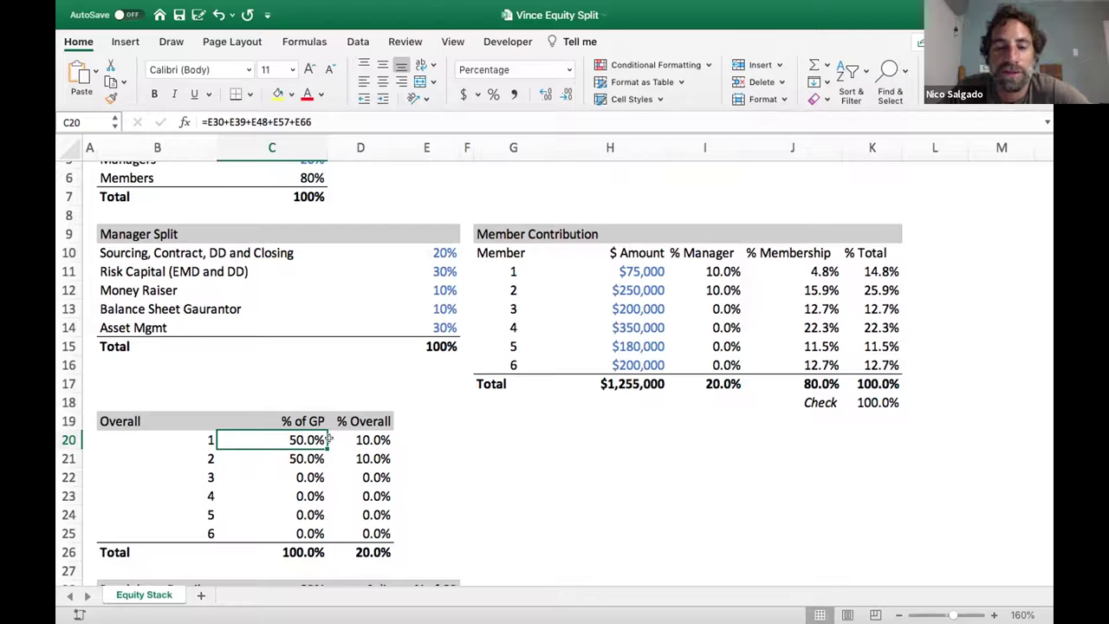
click(201, 445)
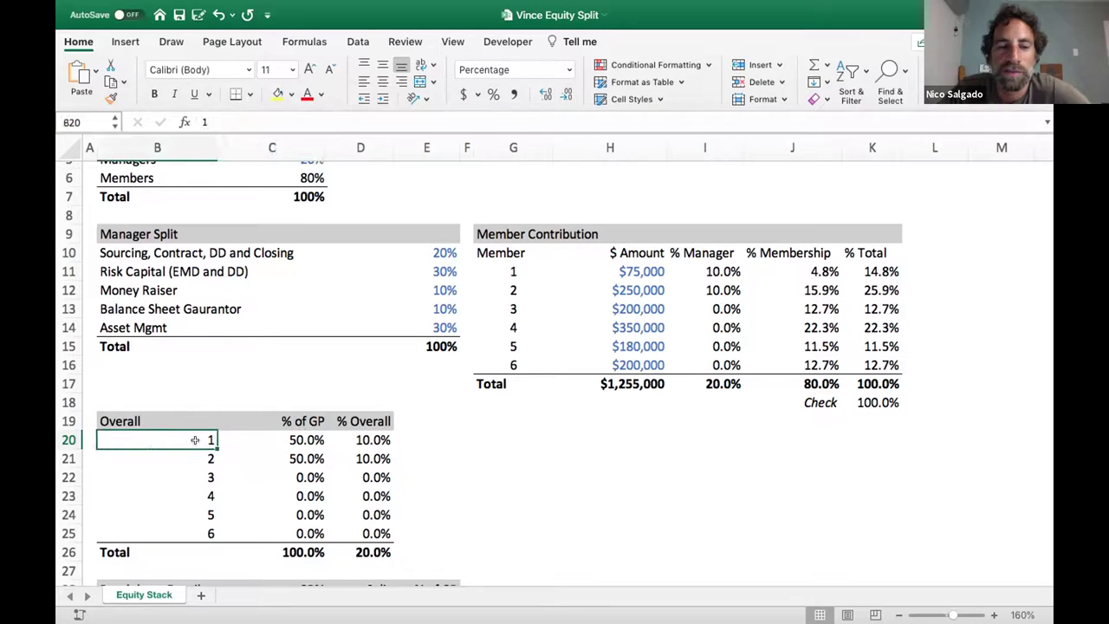
click(203, 452)
click(206, 473)
click(301, 440)
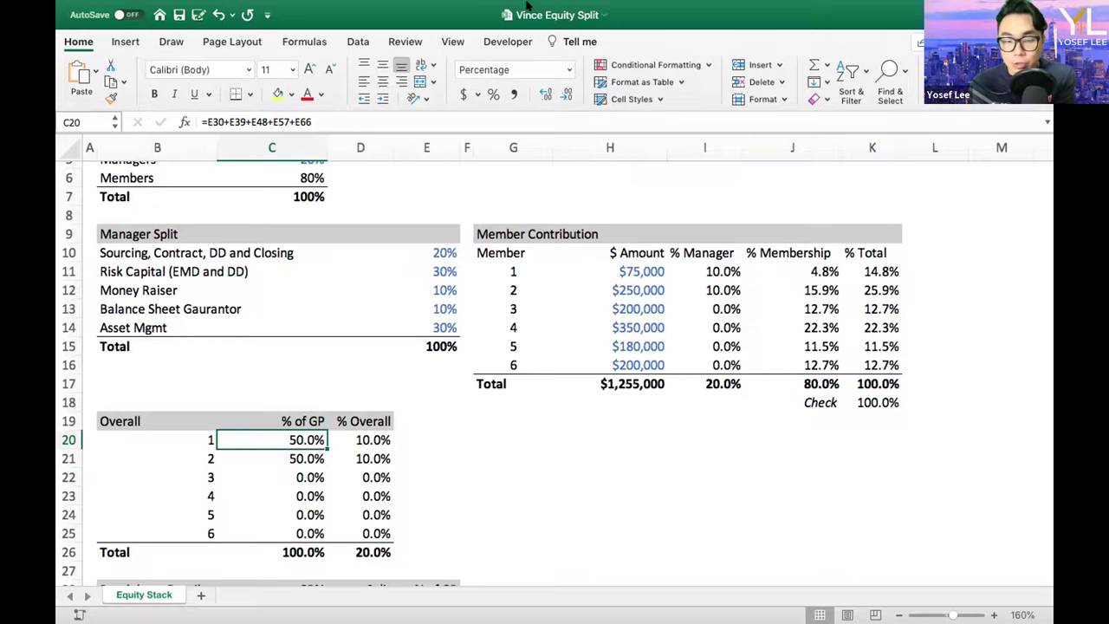
mouse_move(527, 6)
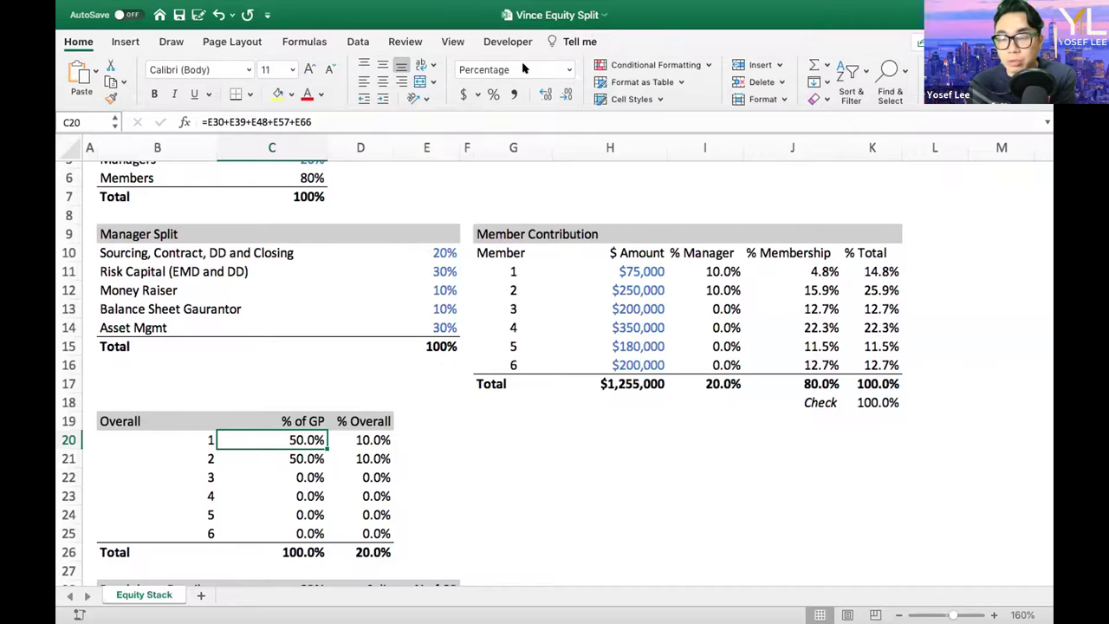
click(564, 176)
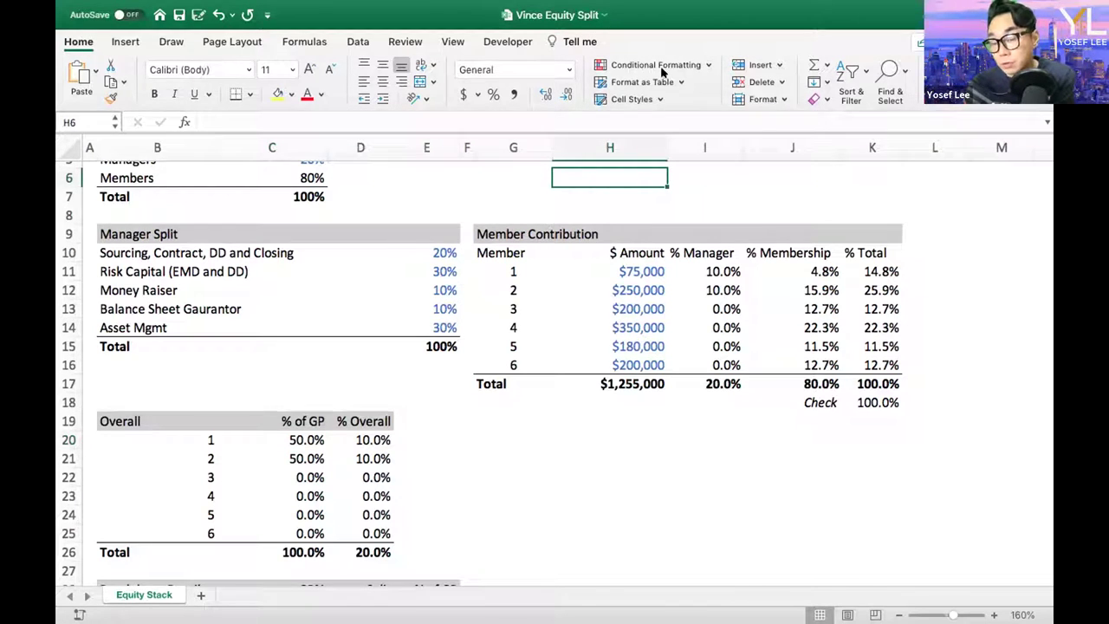